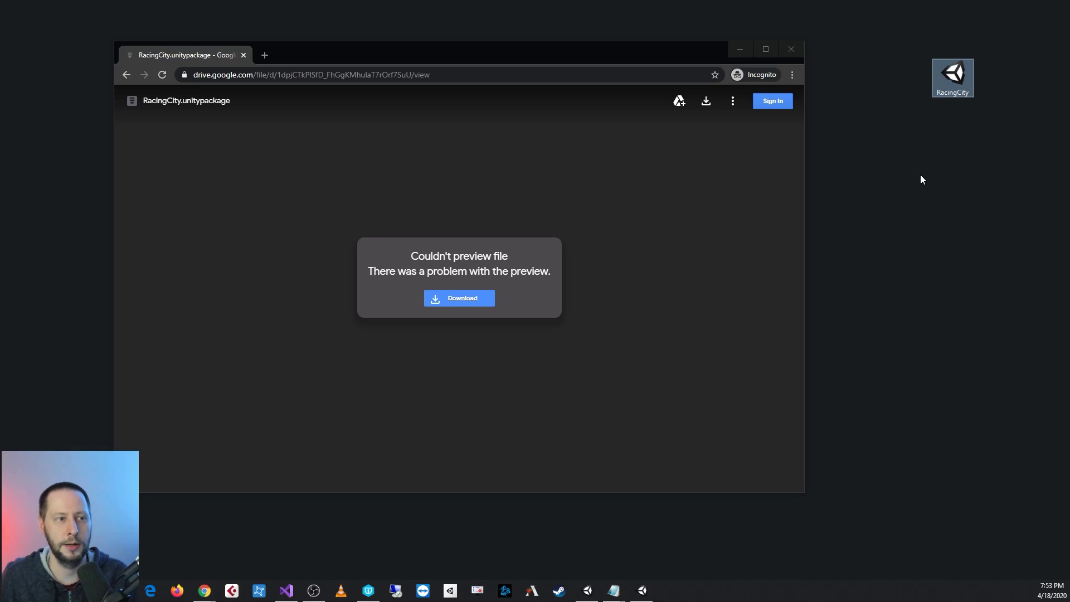
- Minimize the browser with the RacingCity.unitypackage download page and switch to the Unity editor
left_click(456, 75)
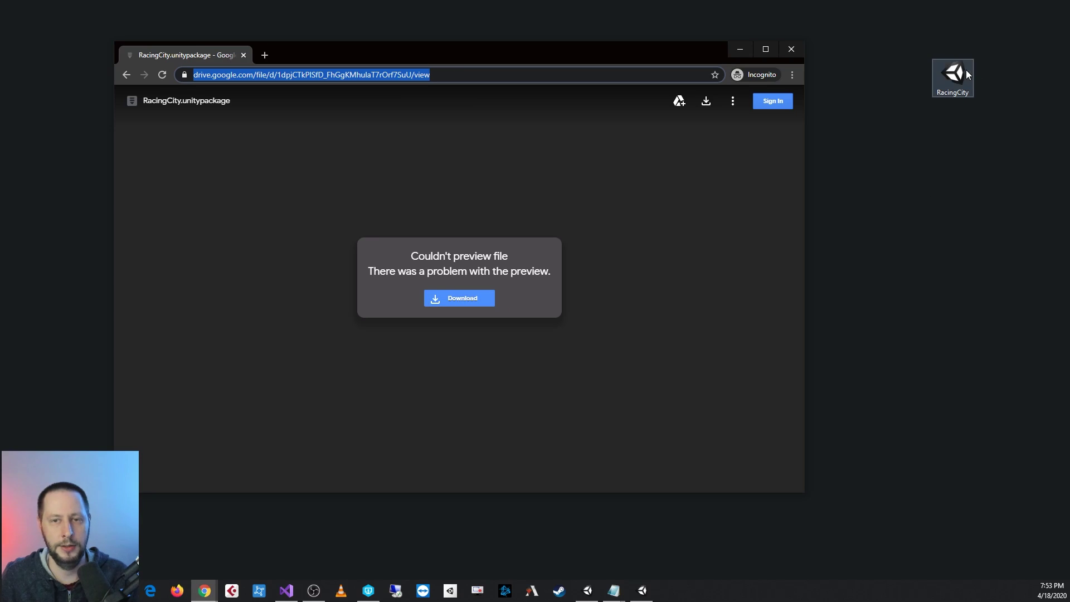
left_click(950, 88)
left_click(738, 53)
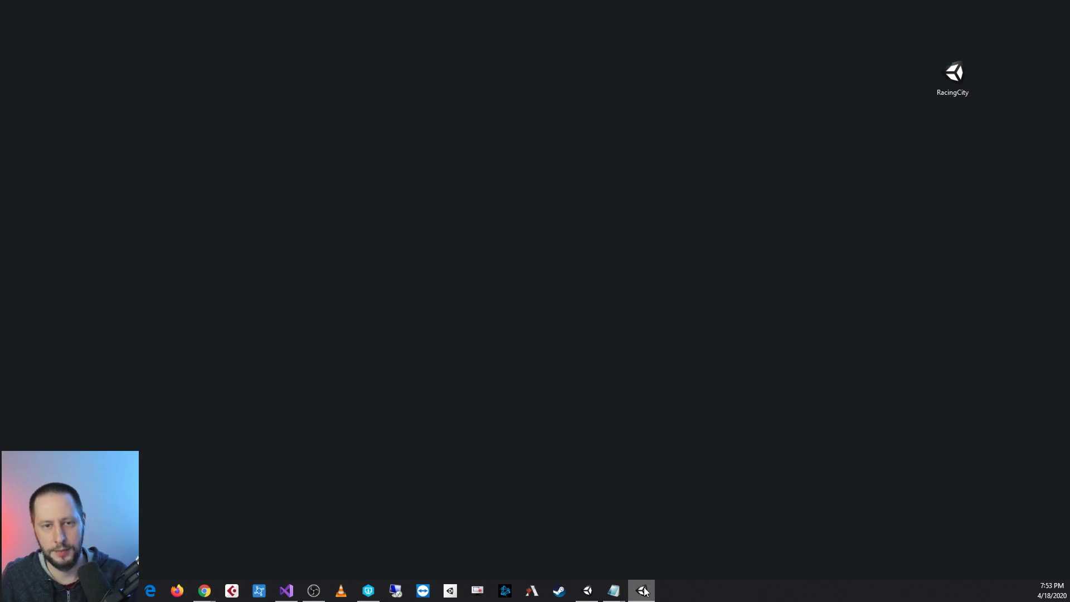
left_click(588, 591)
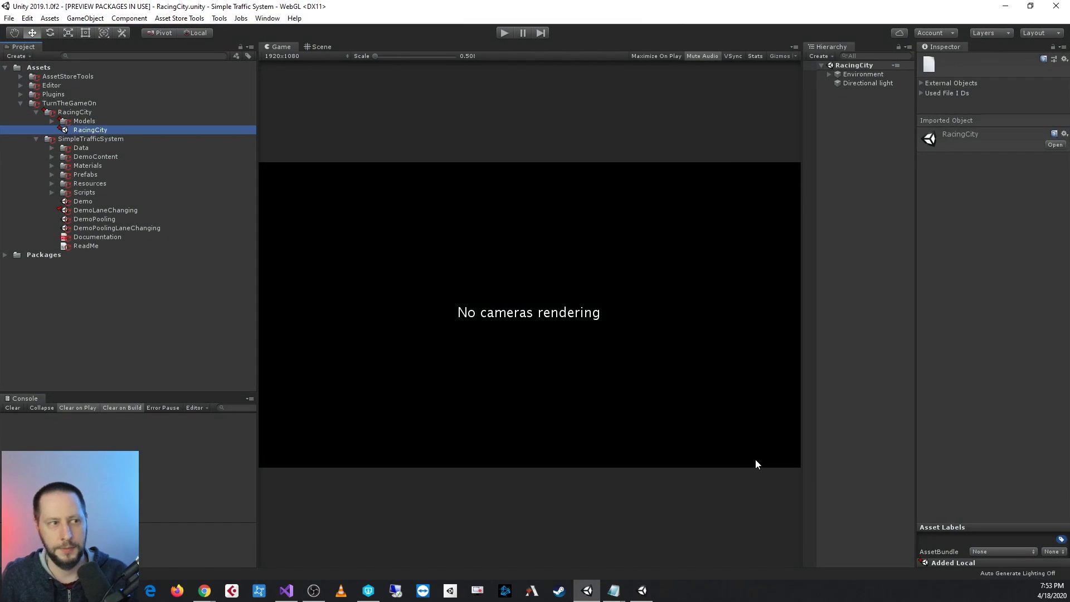
- Collapse the SimpleTrafficSystem folder and inspect the contents of the RacingCity folder, including its Models subfolders
left_click(35, 138)
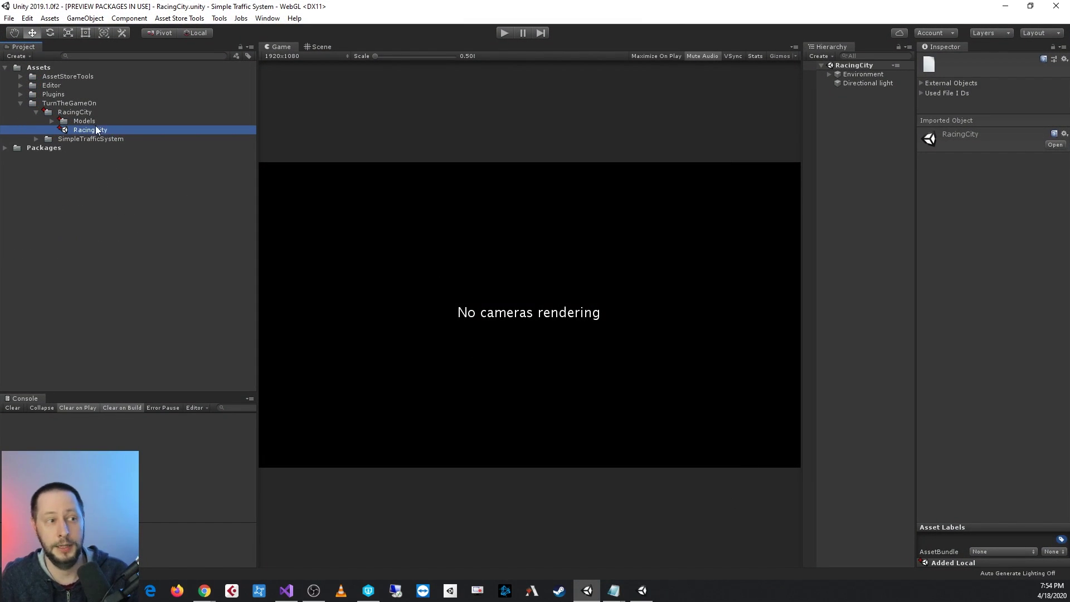
left_click(72, 114)
left_click(67, 104)
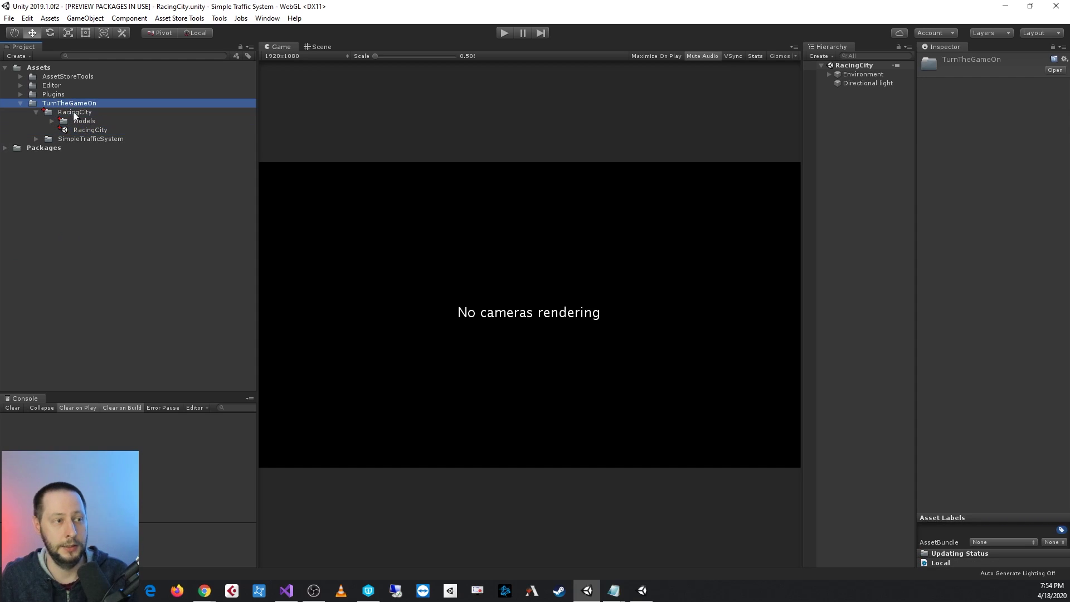
left_click(92, 113)
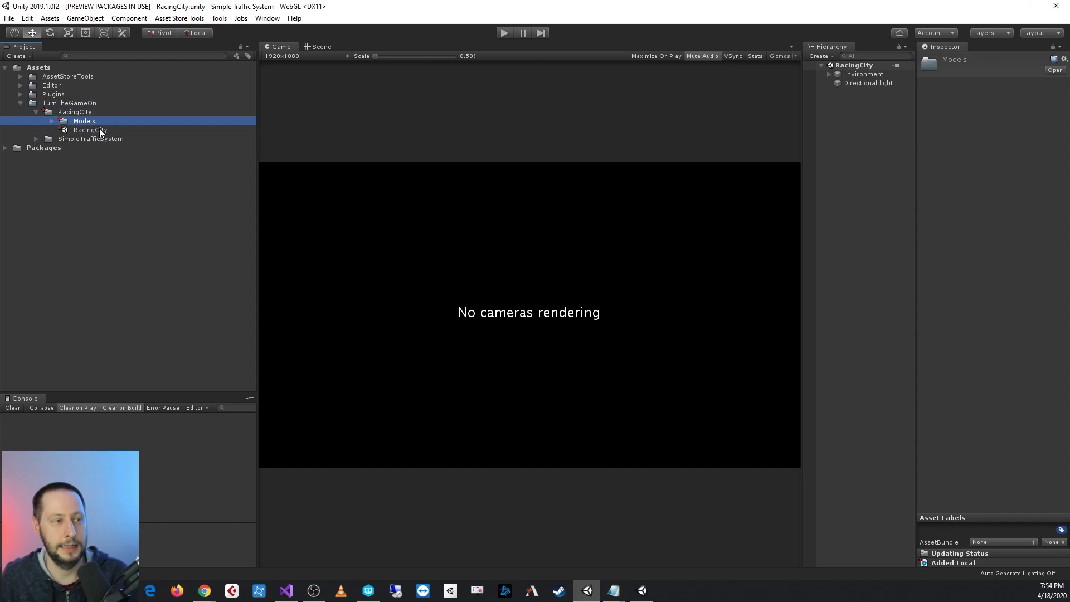
left_click(93, 130)
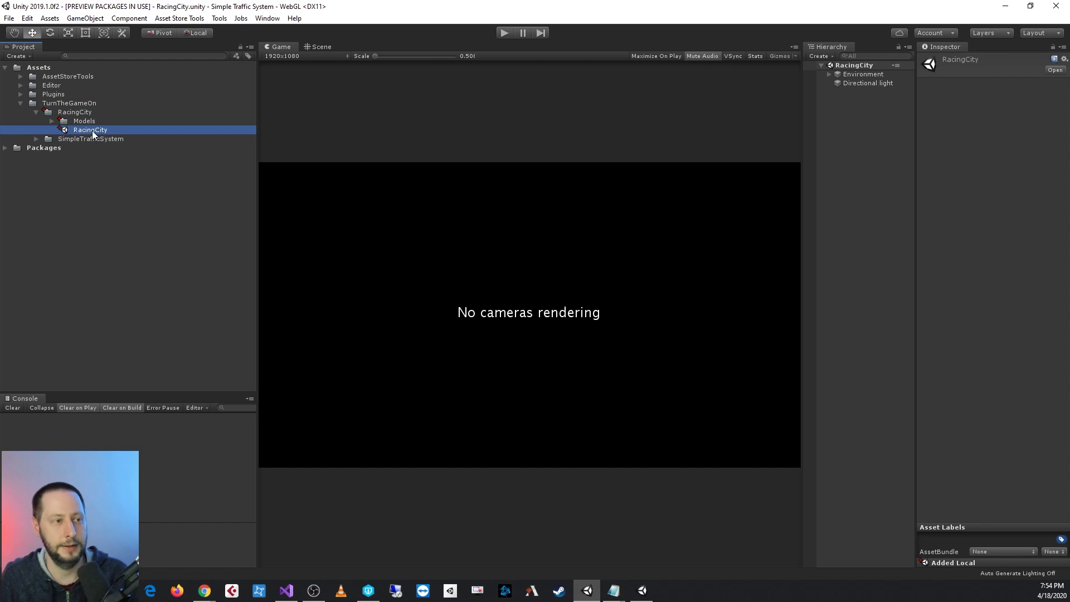
left_click(53, 121)
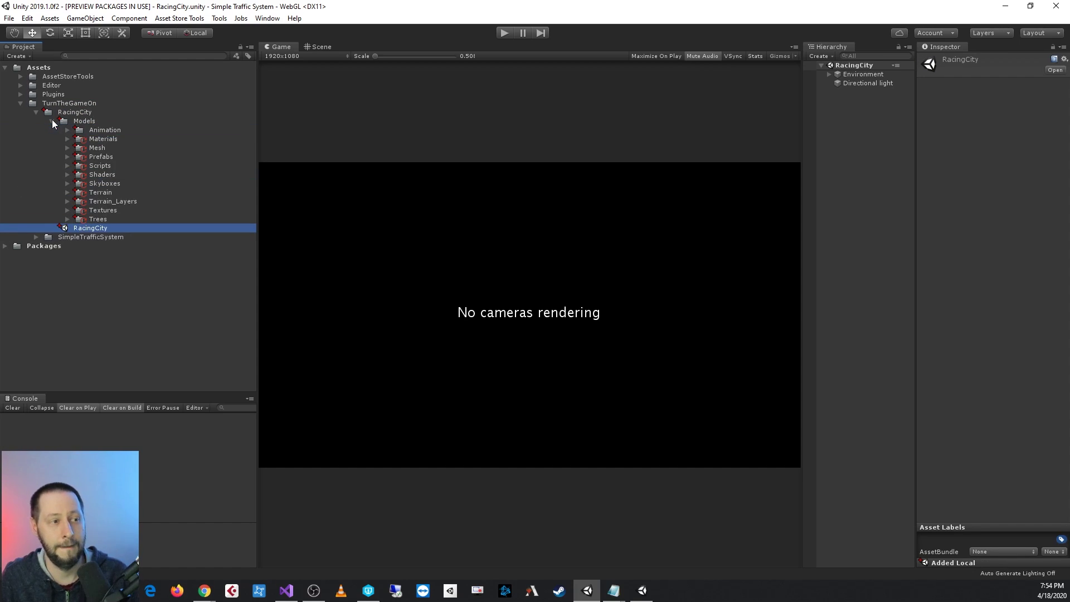
left_click(52, 121)
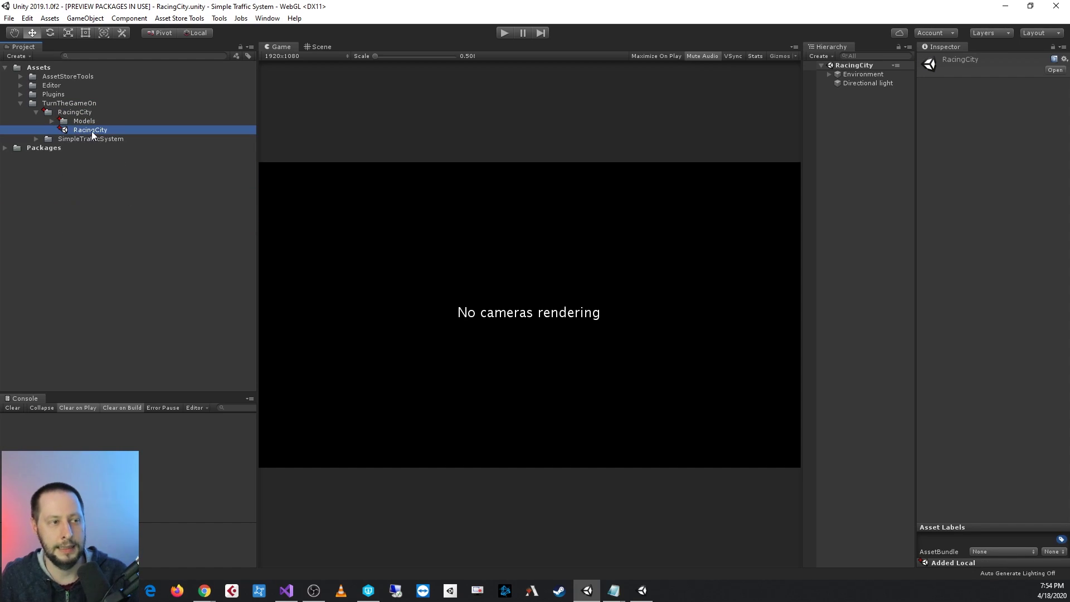
- Open the RacingCity scene in the Scene view and examine the city's roads, buildings and terrain from several angles
double_click(91, 131)
left_click(322, 50)
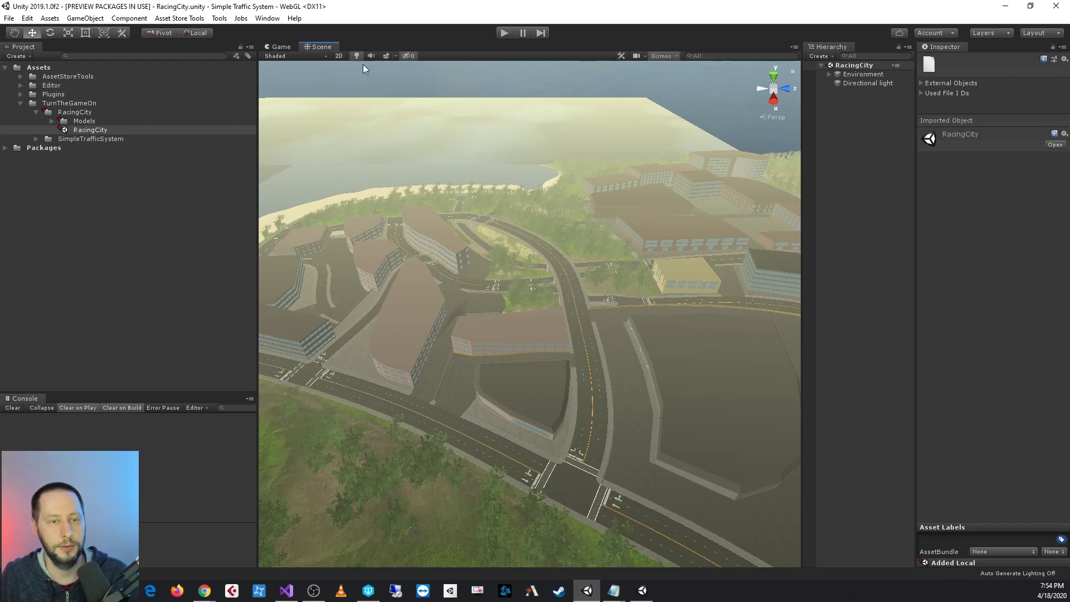
right_click_drag(642, 305, 550, 313)
middle_click_drag(634, 370, 418, 276)
scroll(418, 276, "down", 3)
left_click_drag(418, 280, 562, 316, "alt")
right_click_drag(562, 315, 588, 310)
middle_click_drag(588, 311, 454, 336)
scroll(454, 337, "up", 2)
right_click_drag(626, 318, 621, 350)
middle_click_drag(621, 345, 476, 341)
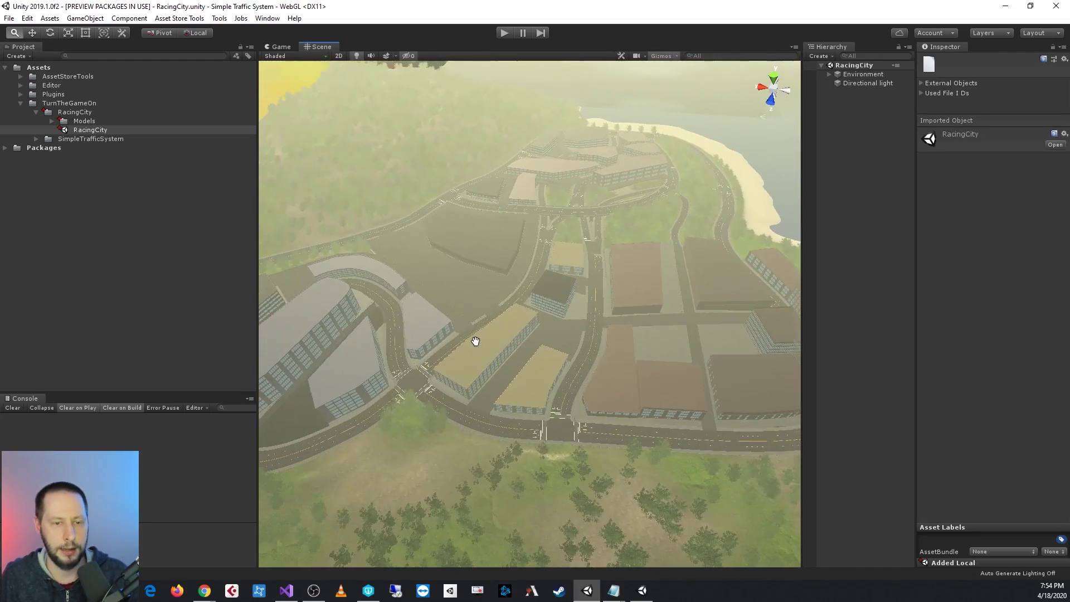
scroll(483, 343, "up", 5)
left_click_drag(583, 422, 619, 362, "alt")
right_click_drag(619, 357, 471, 382)
middle_click_drag(523, 353, 313, 428)
right_click_drag(579, 386, 524, 421)
left_click_drag(602, 397, 469, 383, "alt")
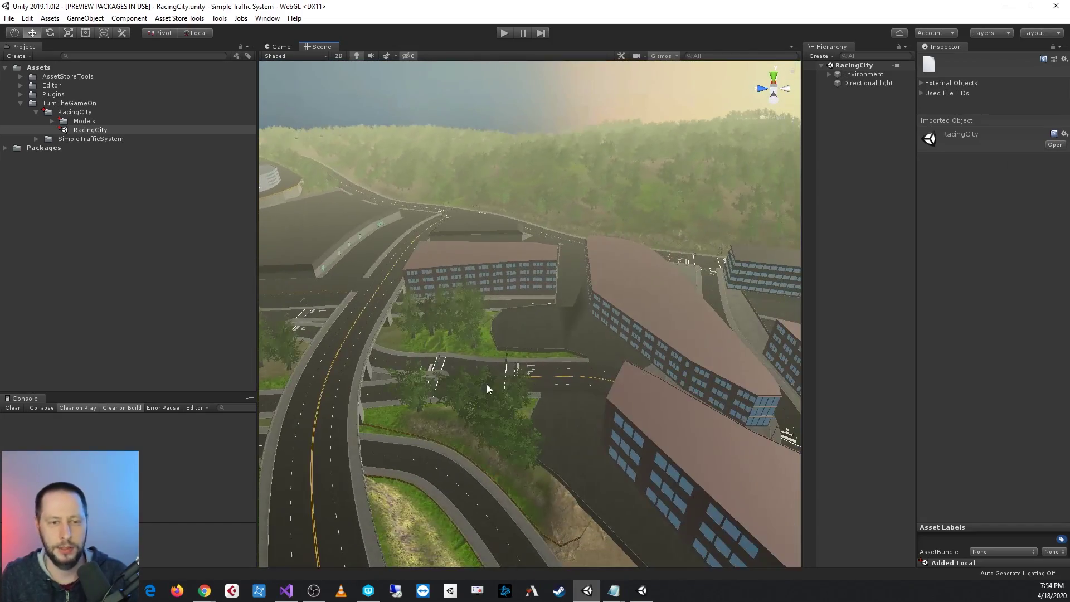
right_click_drag(593, 377, 325, 384)
middle_click_drag(389, 353, 541, 371)
right_click_drag(527, 371, 744, 366)
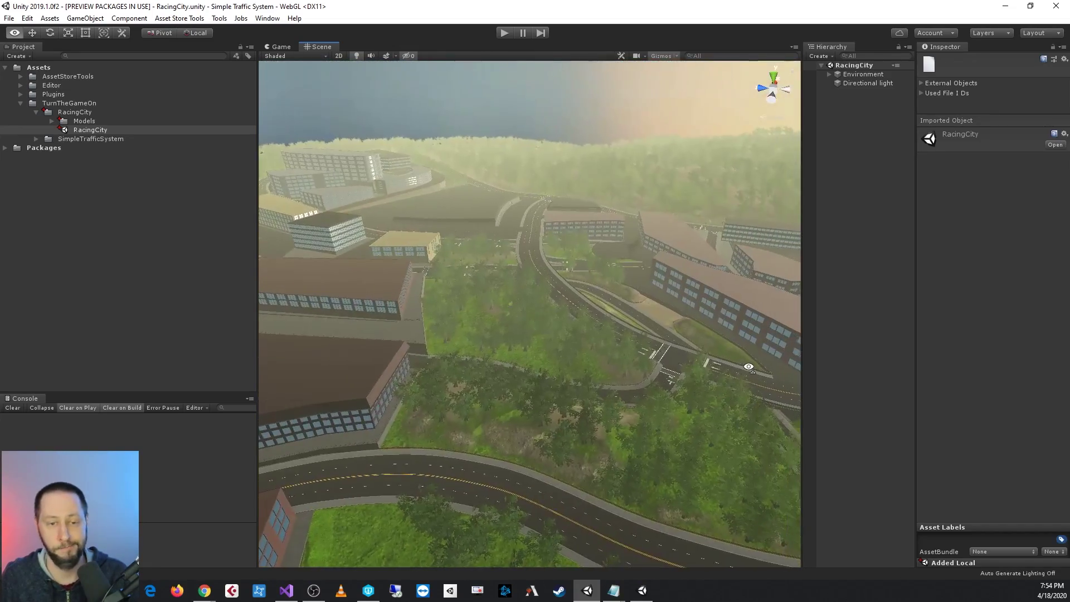
left_click_drag(394, 397, 684, 383, "alt")
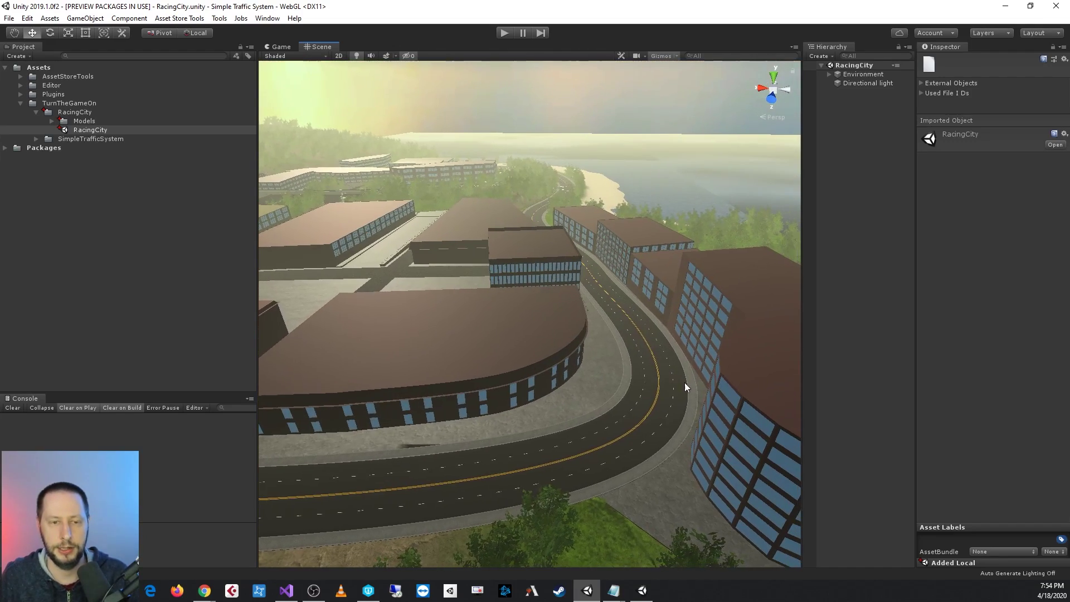
- Deactivate all BuildingGroup objects under Environment to view the roads without buildings, and reactivate them
left_click(773, 352)
scroll(869, 223, "down", 5)
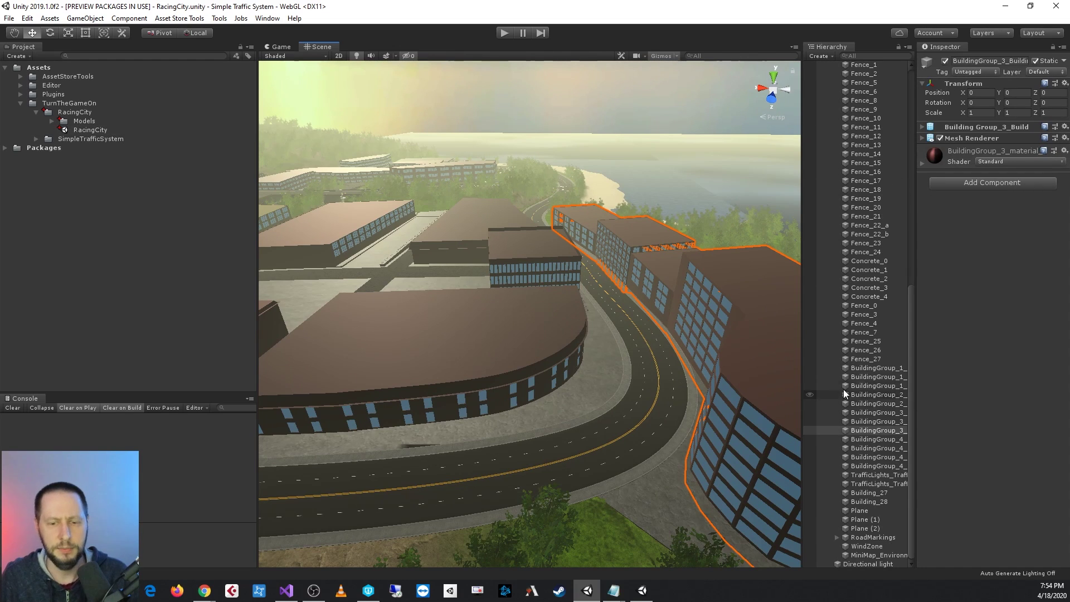
left_click(879, 466)
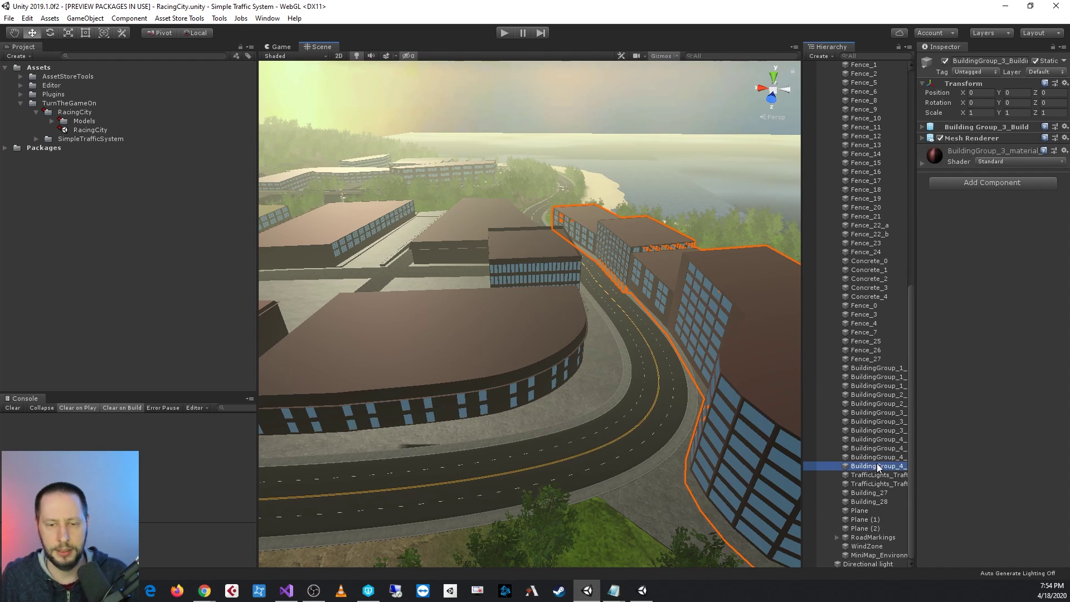
left_click(878, 369, "shift")
left_click(944, 60)
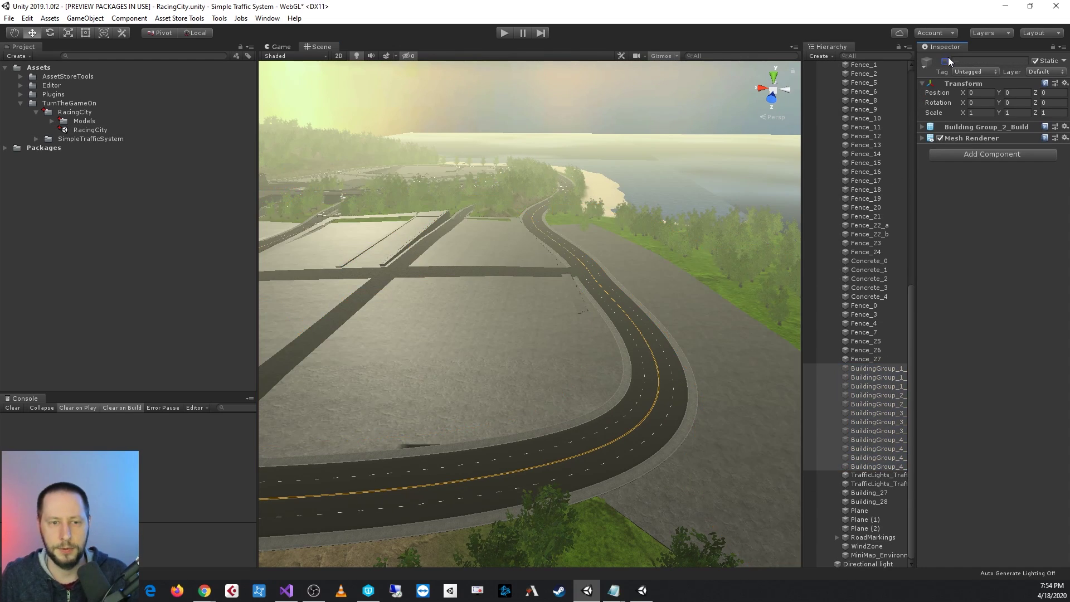
mouse_move(658, 346)
left_mouse_down("alt")
mouse_move(463, 340)
mouse_move(638, 342)
left_mouse_up("alt")
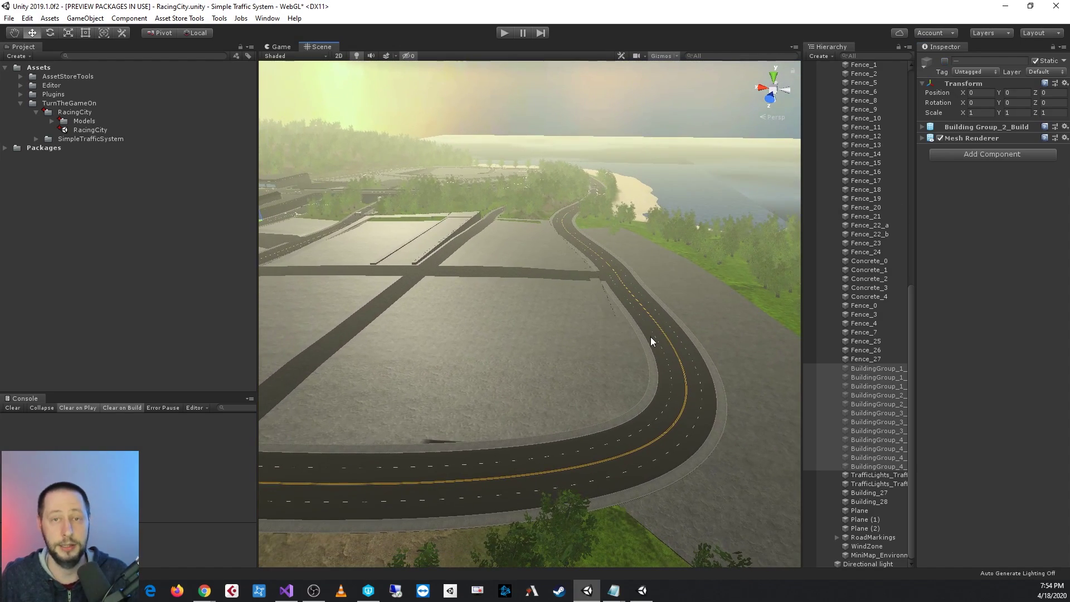
left_click(945, 60)
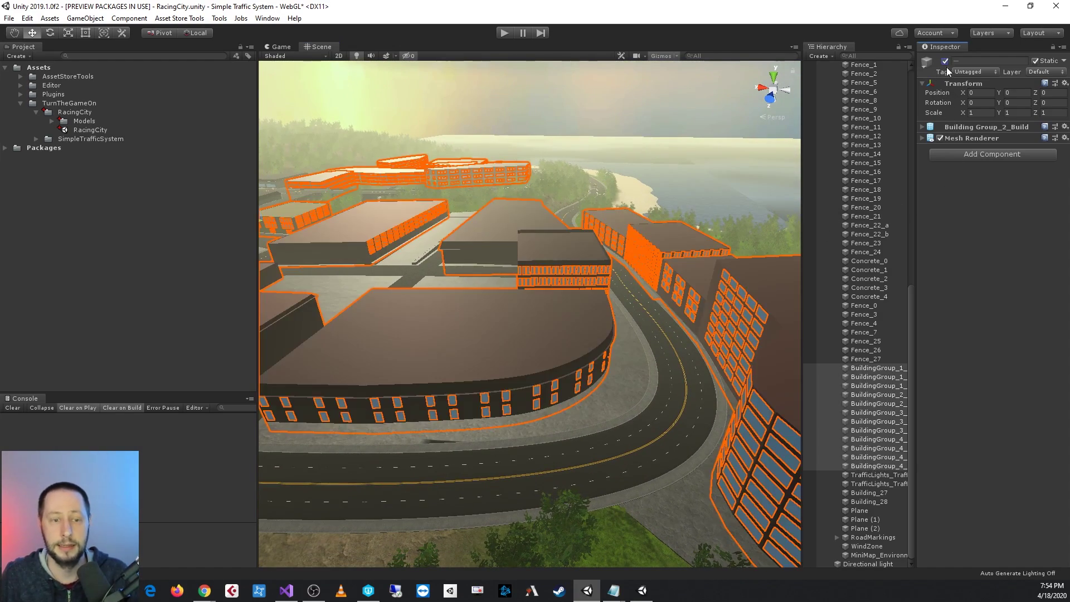
left_click_drag(659, 370, 630, 430, "alt")
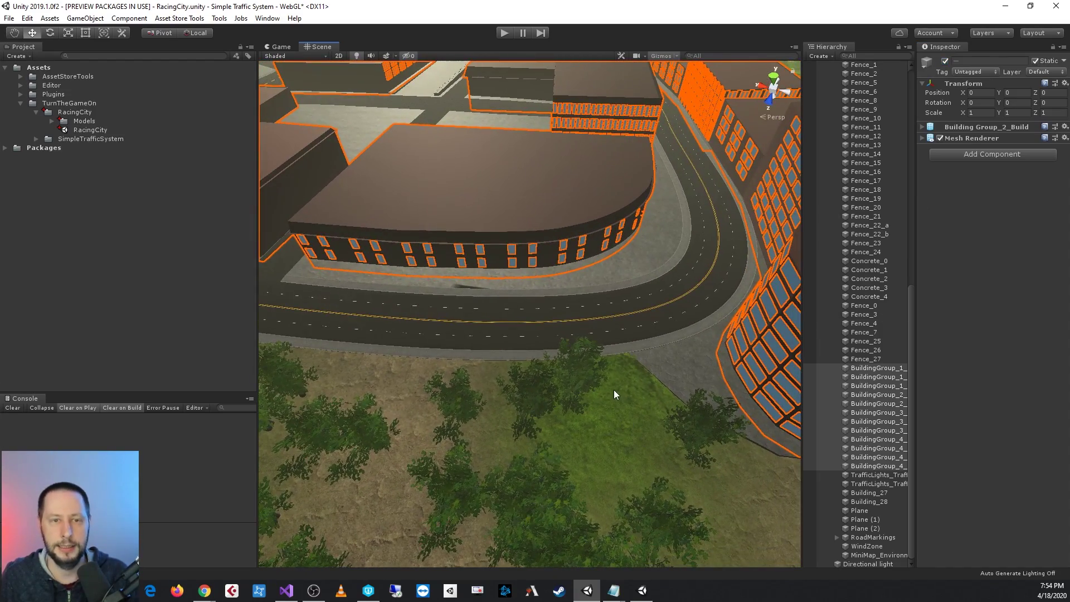
- Select the Terrain object under Environment and toggle it off and on twice to see what it contributes
scroll(887, 188, "up", 15)
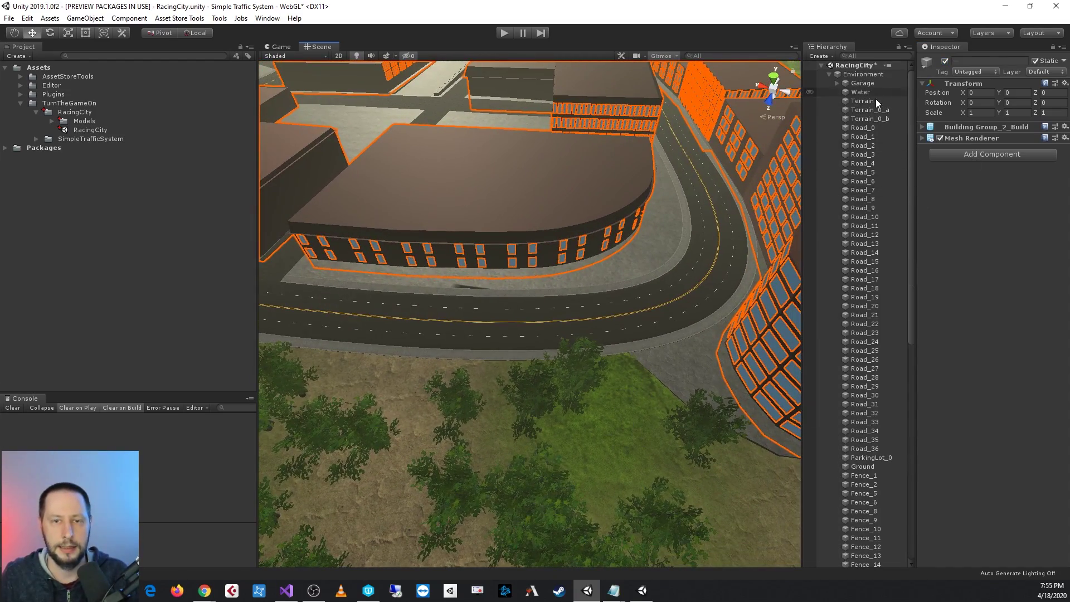
left_click(874, 101)
key("f")
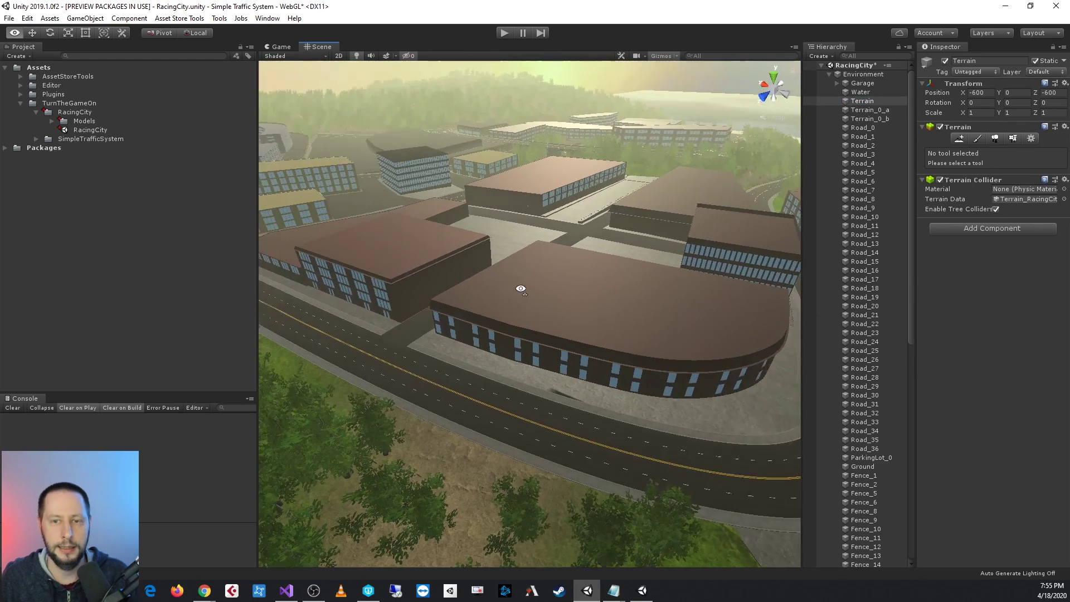
left_click(946, 60)
left_click(946, 61)
left_click(946, 60)
left_click(945, 60)
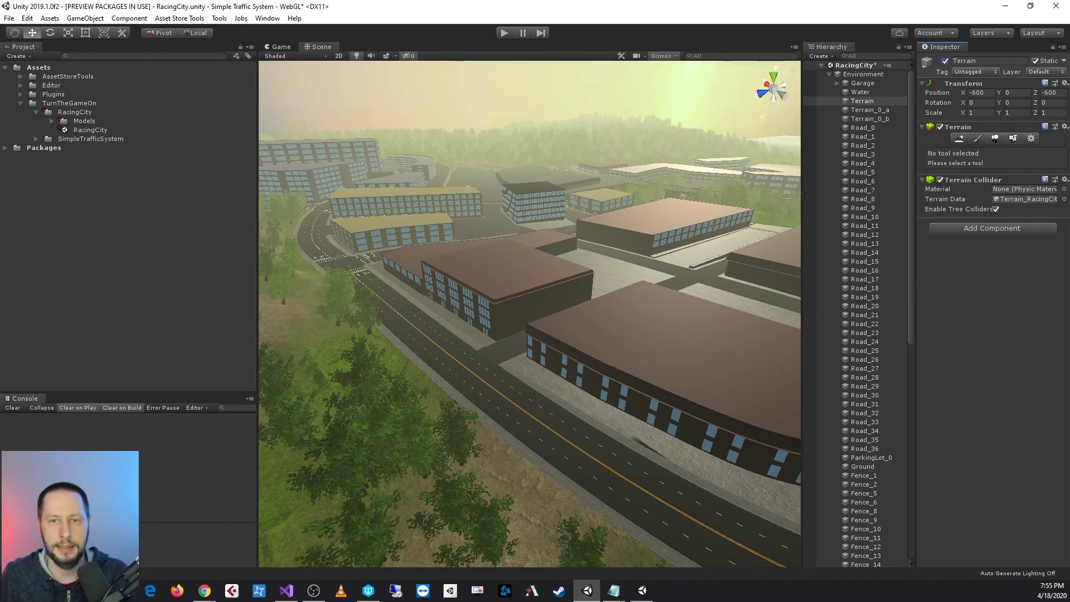
- Review the Terrain's settings while toggling its basic Draw option on and off, and collapse the Terrain and Terrain Collider components
left_click(1030, 138)
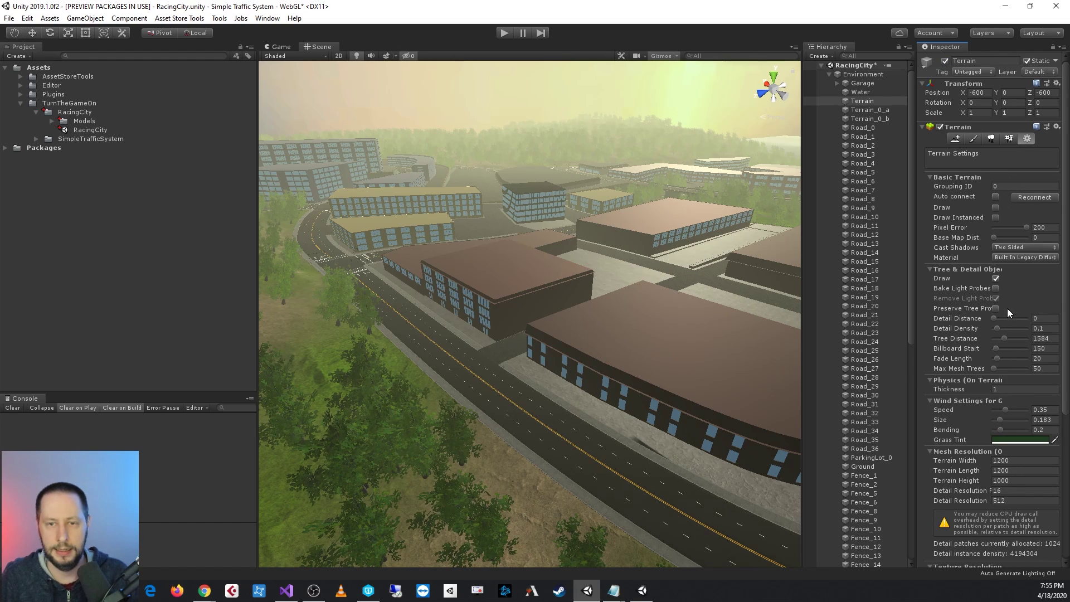
left_click(996, 208)
left_click(996, 207)
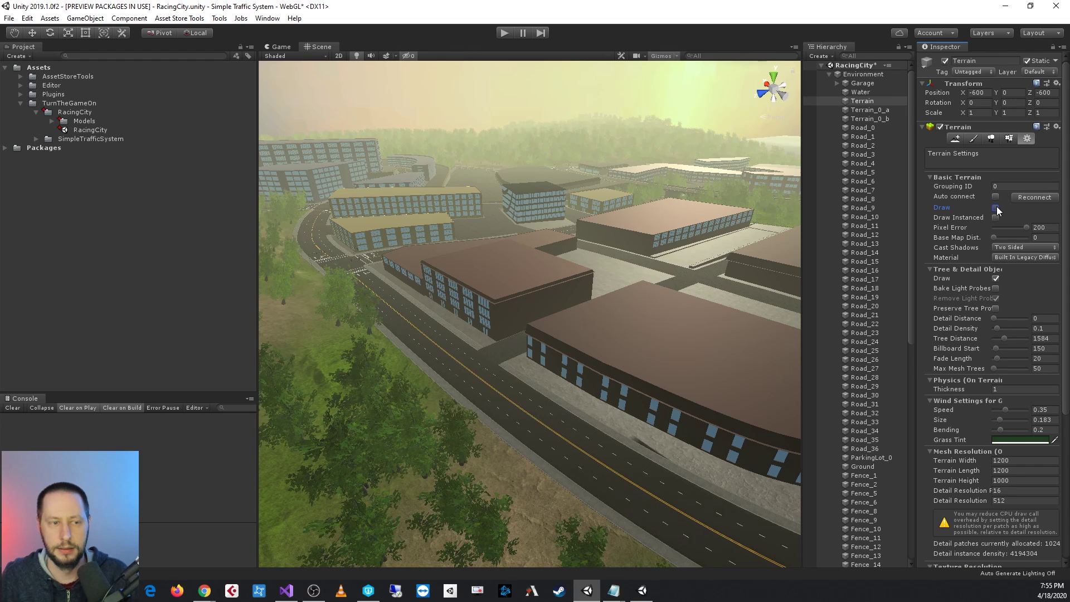
left_click(997, 207)
left_click(996, 207)
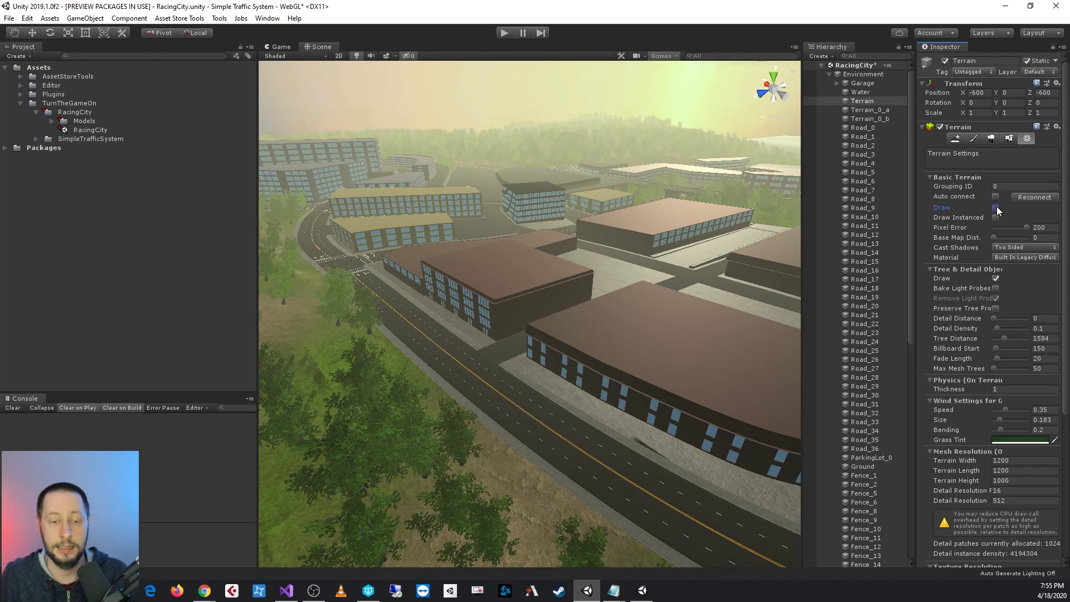
scroll(986, 269, "down", 4)
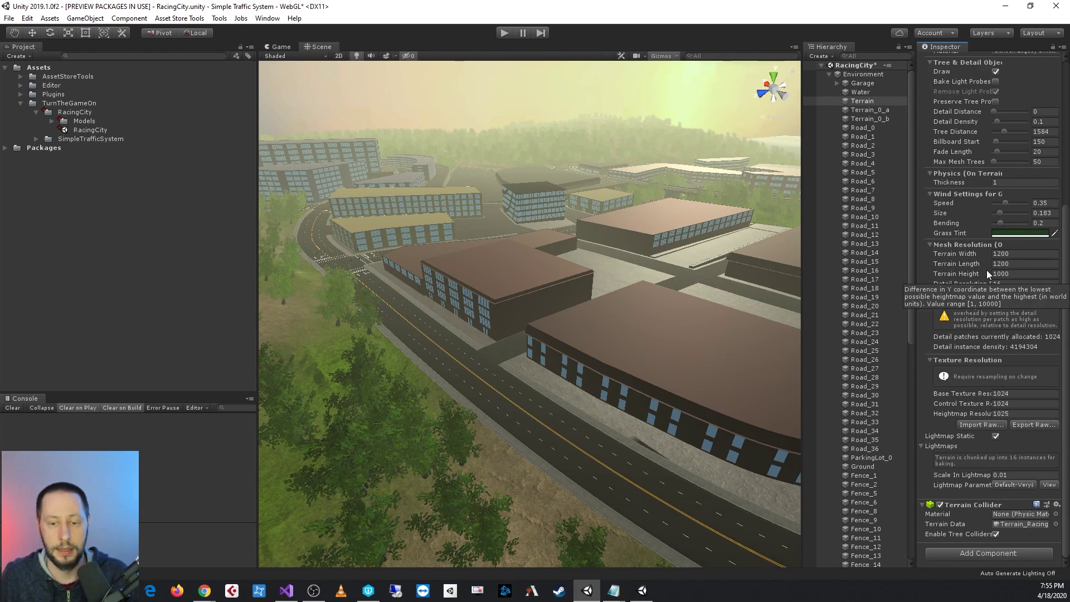
scroll(987, 266, "up", 4)
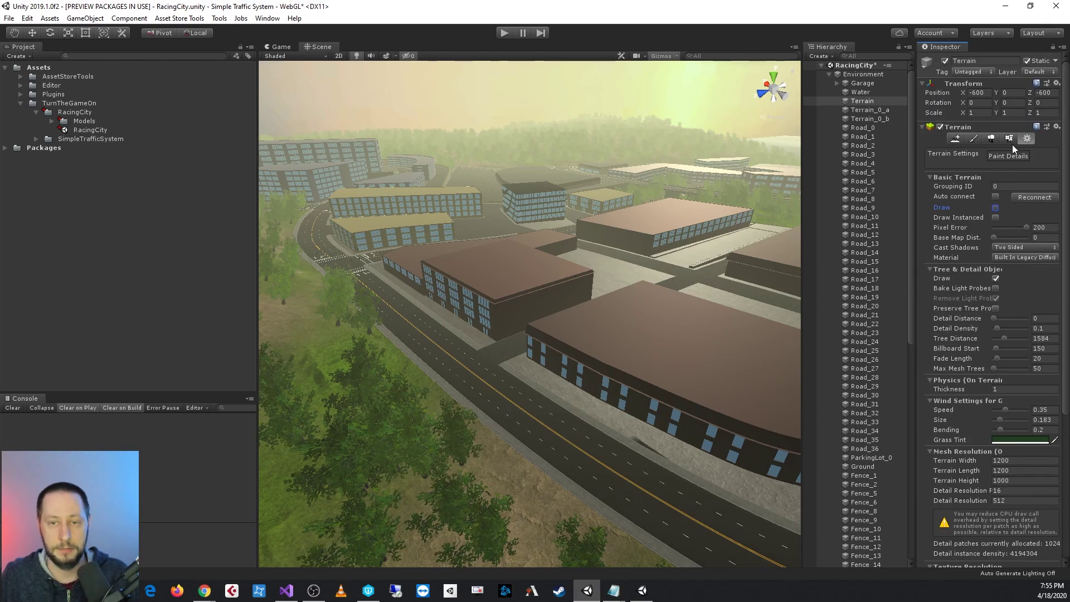
left_click_drag(701, 292, 723, 256, "alt")
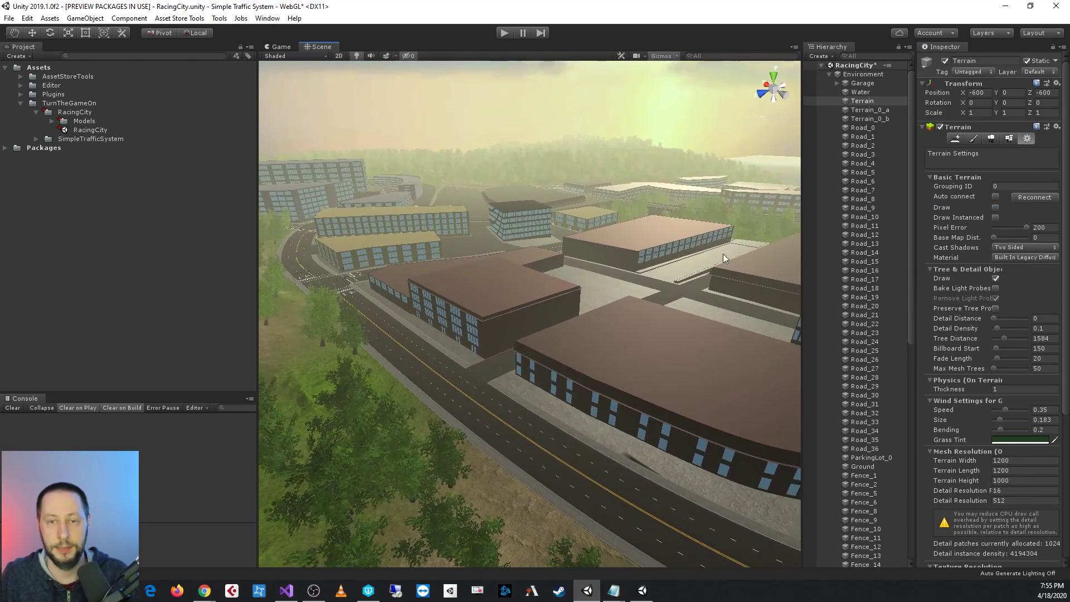
left_click(922, 128)
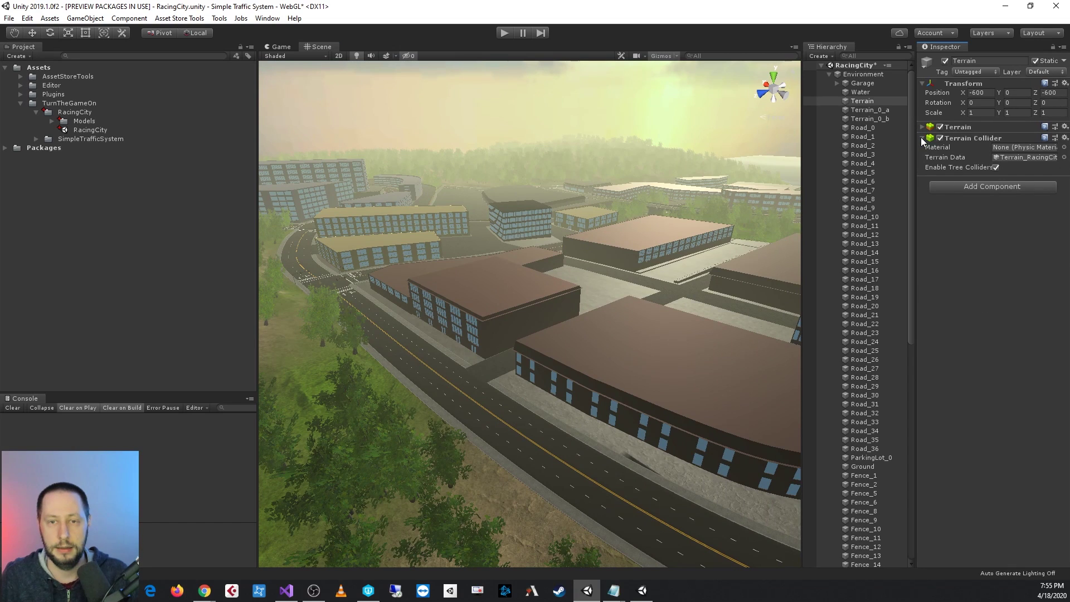
left_click(921, 137)
- Select the Terrain_0_a and Terrain_0_b meshes together and expand their Mesh Renderer settings
left_click(884, 110)
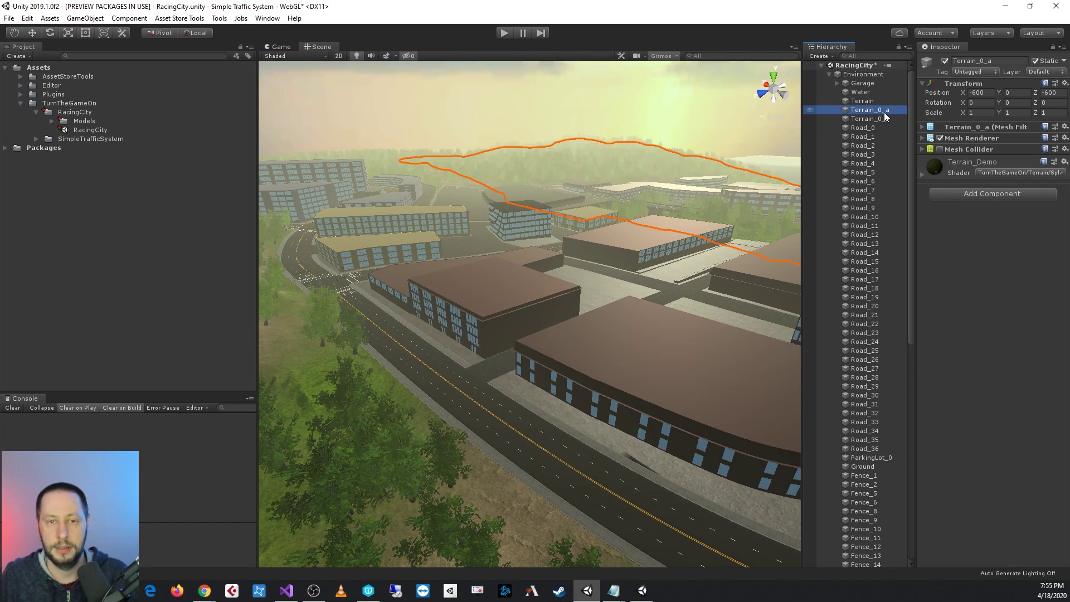
left_click(890, 120, "shift")
left_click_drag(777, 207, 677, 263, "alt")
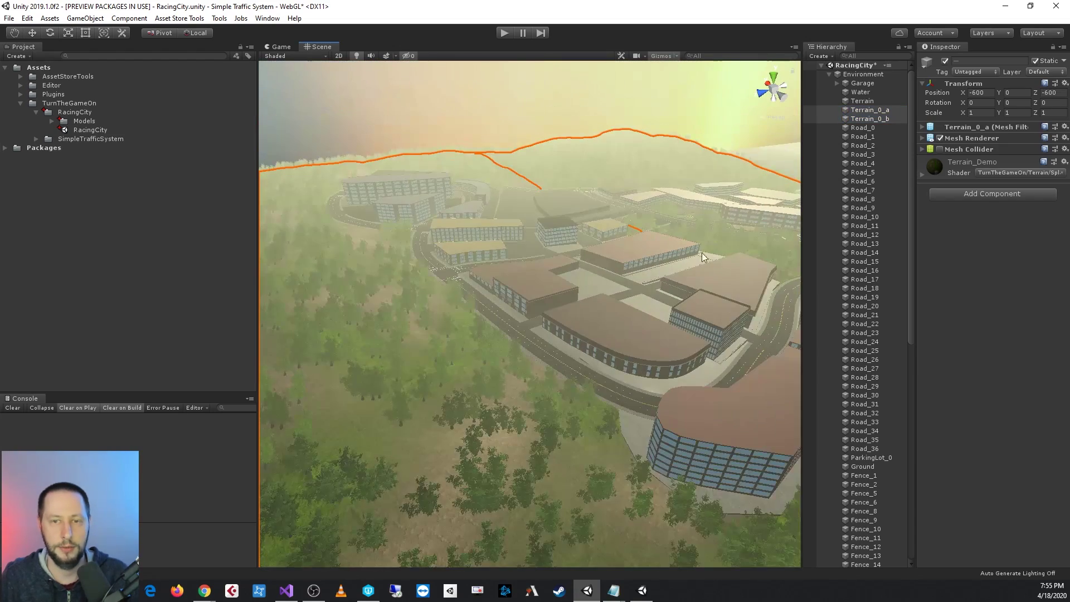
left_click(971, 140)
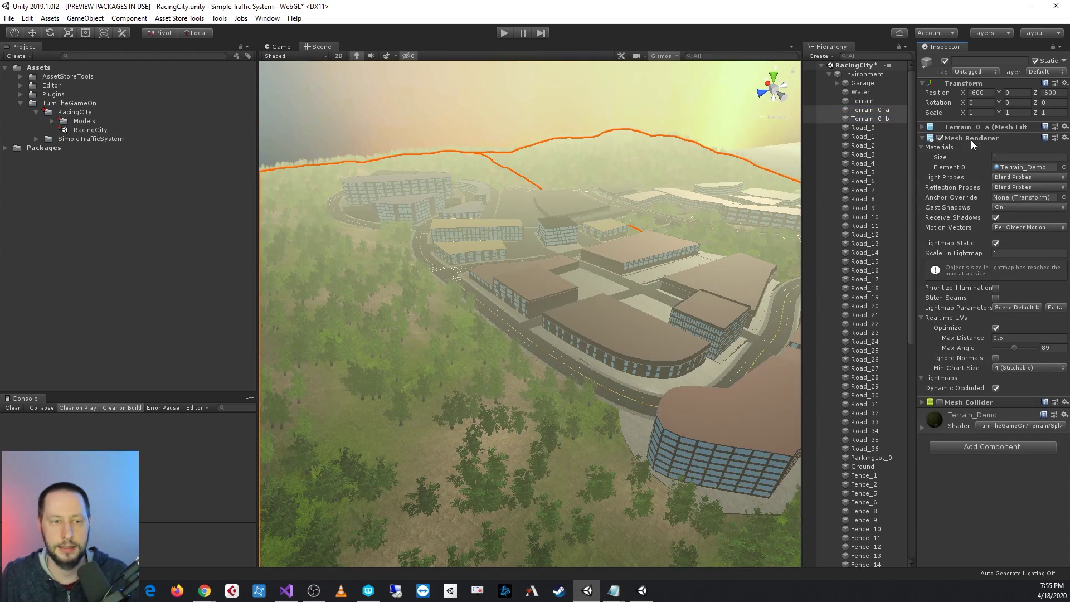
- Toggle the Terrain_0_a and Terrain_0_b meshes off and on twice to see what they contribute
left_click(944, 60)
left_click(945, 60)
left_click(945, 60)
left_click(945, 60)
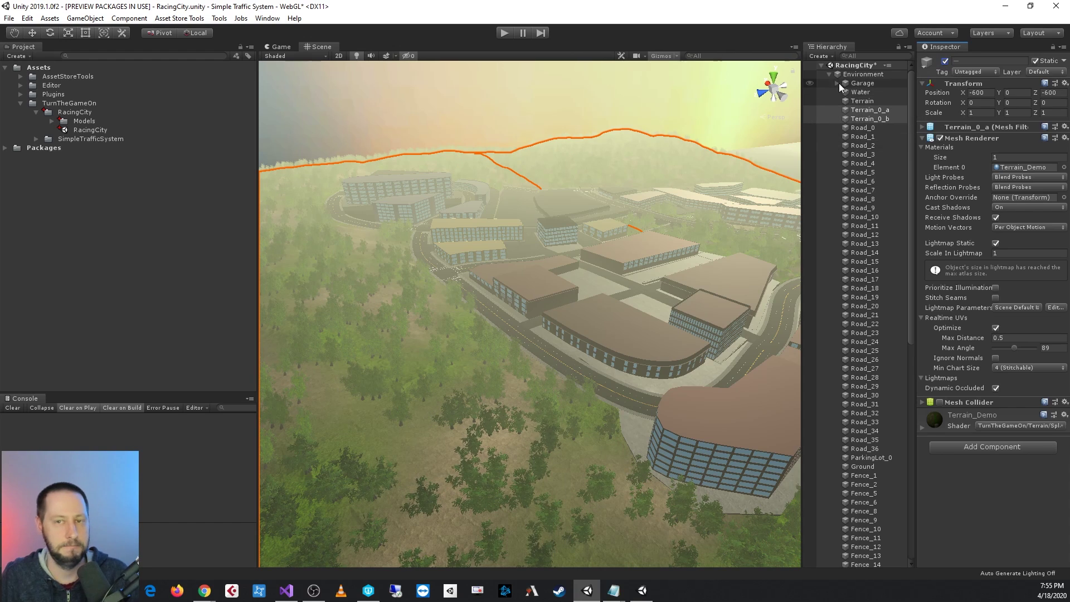
- Review the splat map and texture settings of the Terrain_Demo material, locate its splat map asset, and collapse the Mesh Renderer
left_click(924, 426)
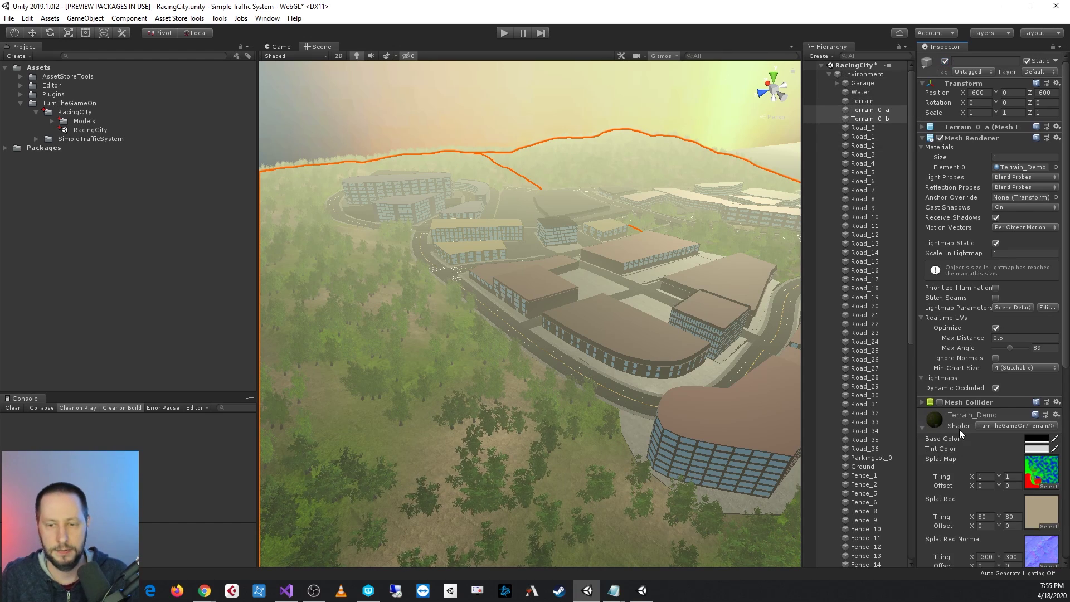
scroll(959, 429, "down", 5)
left_click(1032, 350)
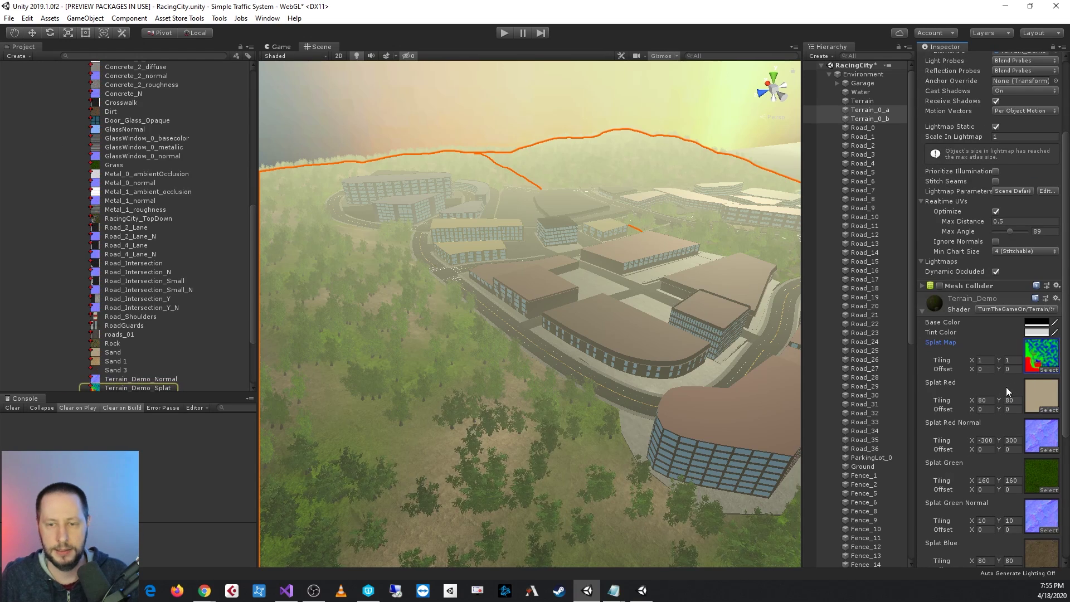
scroll(1006, 387, "down", 8)
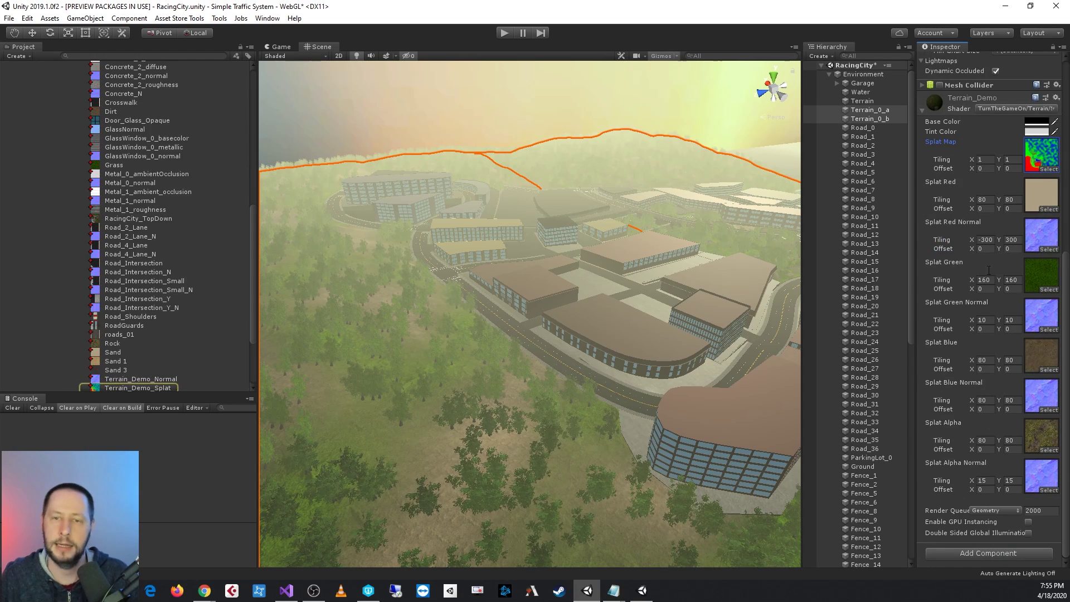
scroll(948, 134, "up", 12)
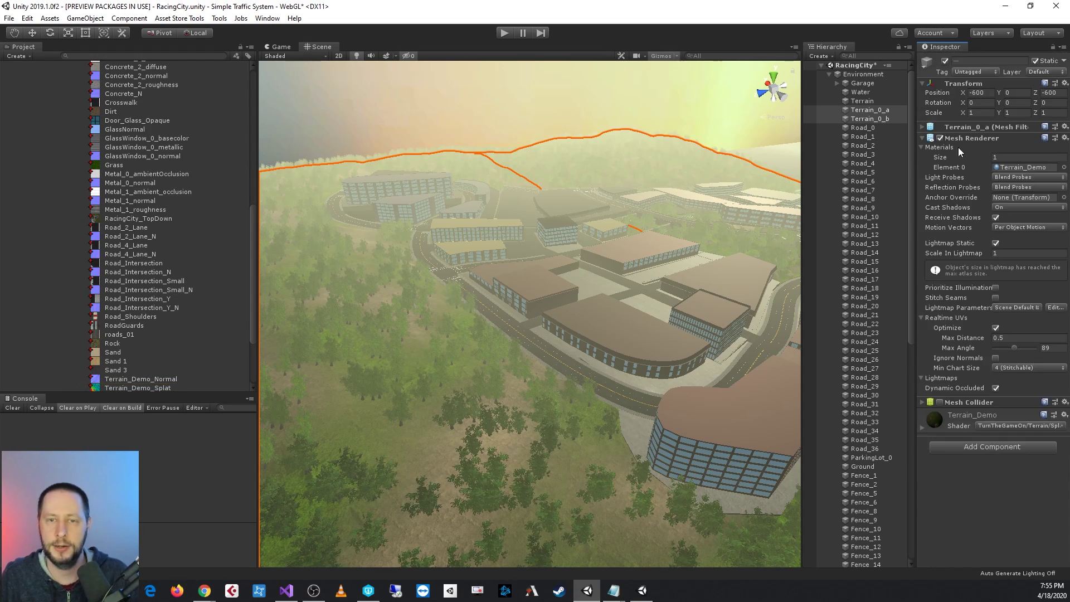
left_click(958, 139)
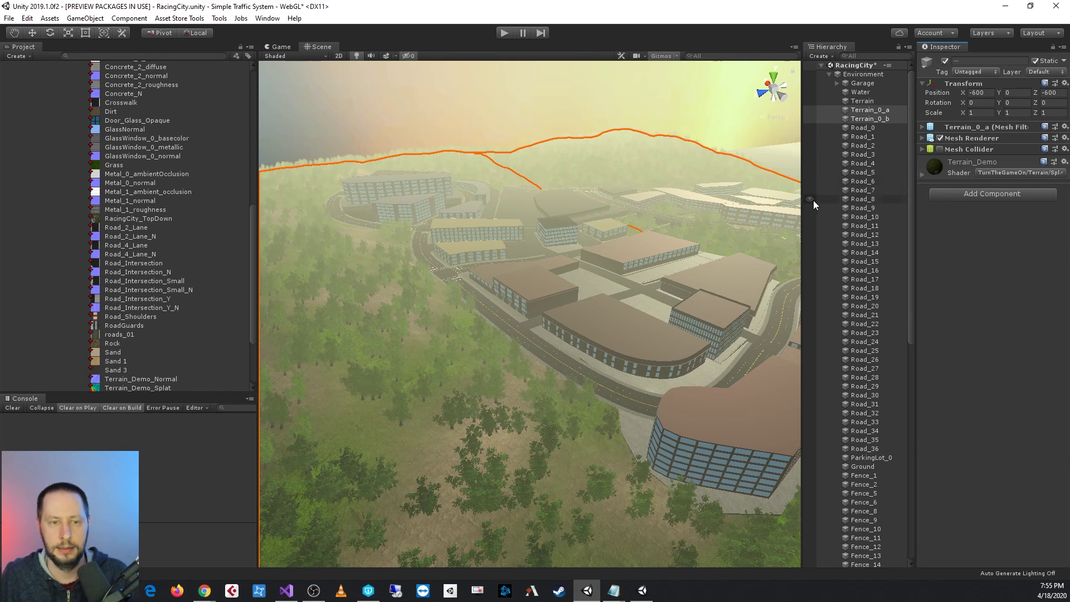
- Collapse the Environment group, clear the selection, and examine the city's buildings, roads and beach from several angles
left_click(828, 75)
left_click(863, 270)
right_click_drag(707, 296, 671, 316)
middle_click_drag(671, 315, 334, 468)
scroll(577, 443, "up", 3)
middle_click_drag(691, 468, 379, 393)
left_click_drag(662, 363, 496, 303, "alt")
right_click_drag(496, 304, 466, 300)
right_click_drag(570, 324, 458, 301)
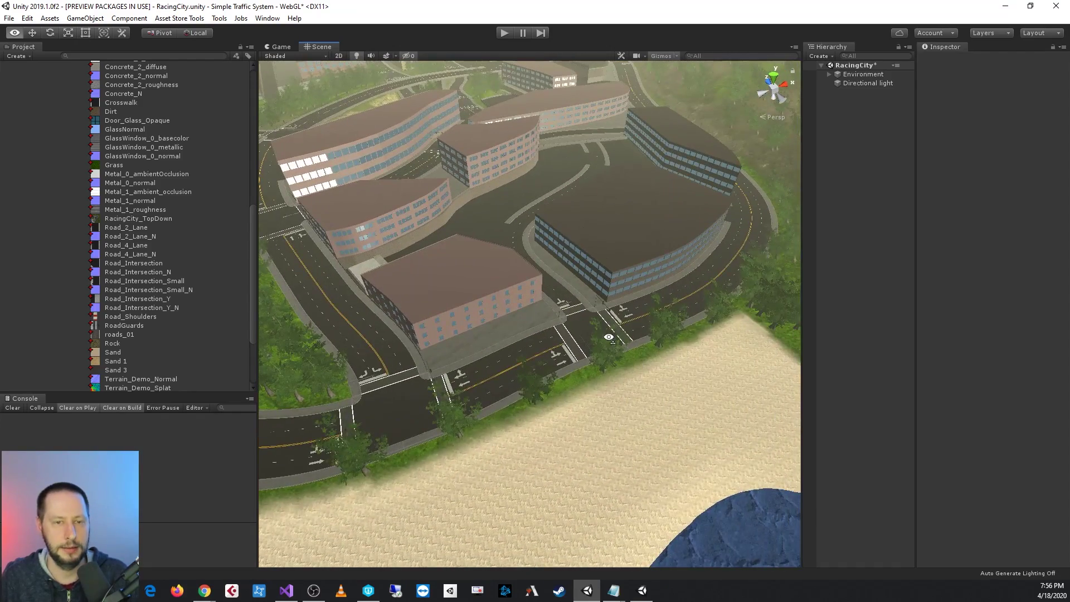
right_click_drag(609, 338, 546, 308)
- Open the DemoLaneChanging scene from the SimpleTrafficSystem folder without saving the changes to RacingCity
scroll(111, 153, "up", 15)
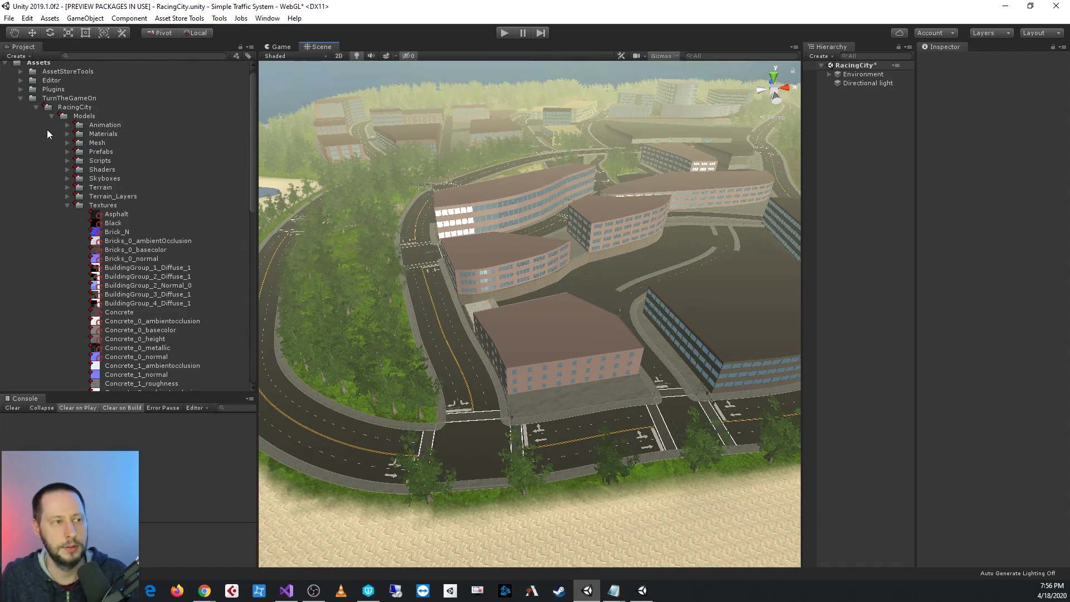
left_click(36, 112)
left_click(36, 120)
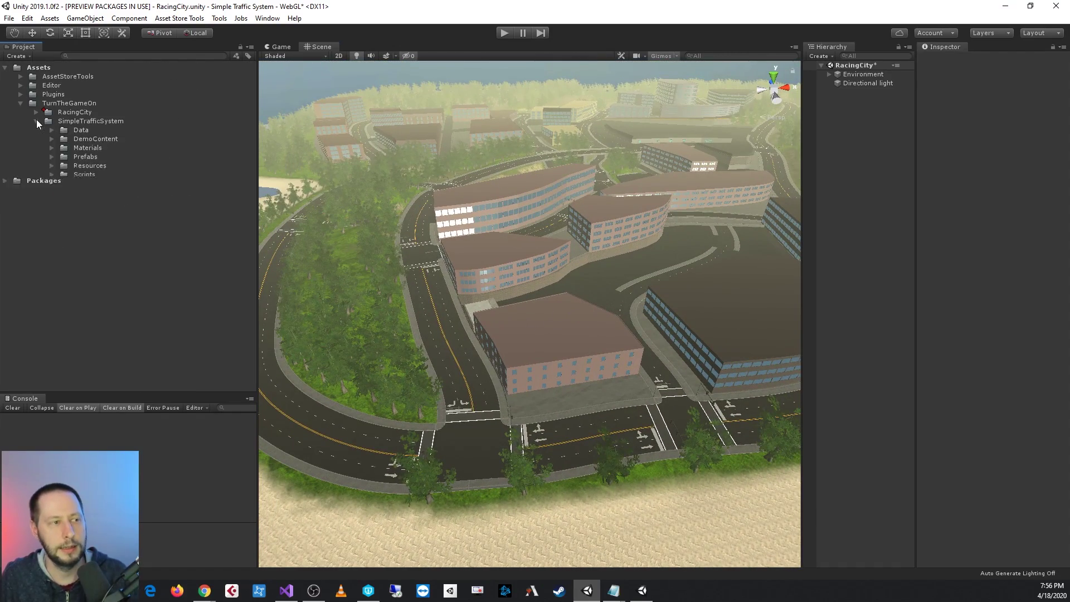
double_click(97, 194)
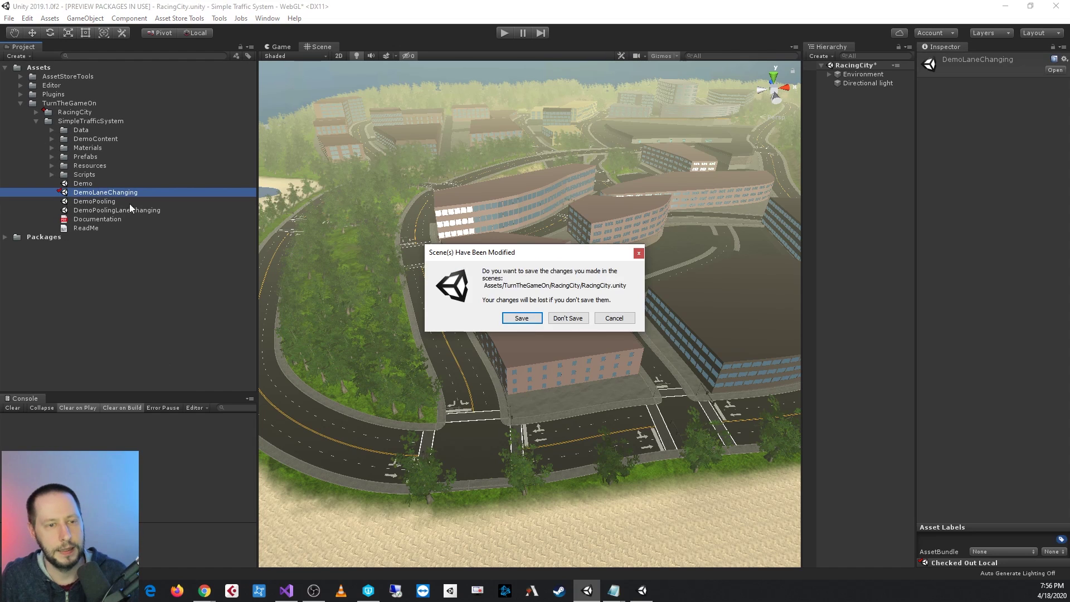
left_click(571, 318)
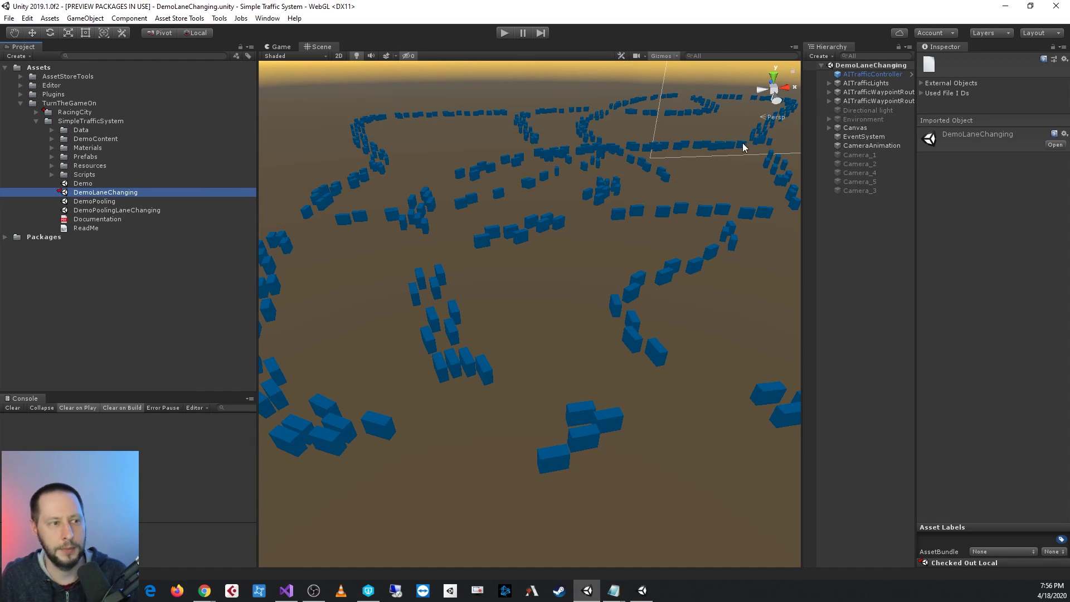
- Enable the Directional light and Environment objects together in the DemoLaneChanging scene
left_click(868, 111)
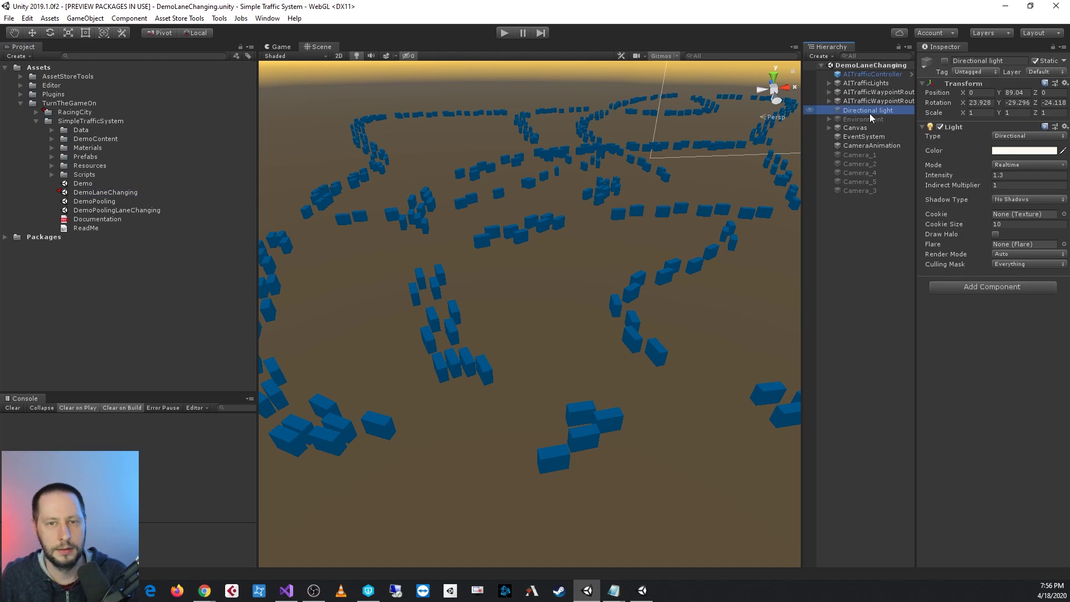
left_click(867, 119, "shift")
left_click(946, 61)
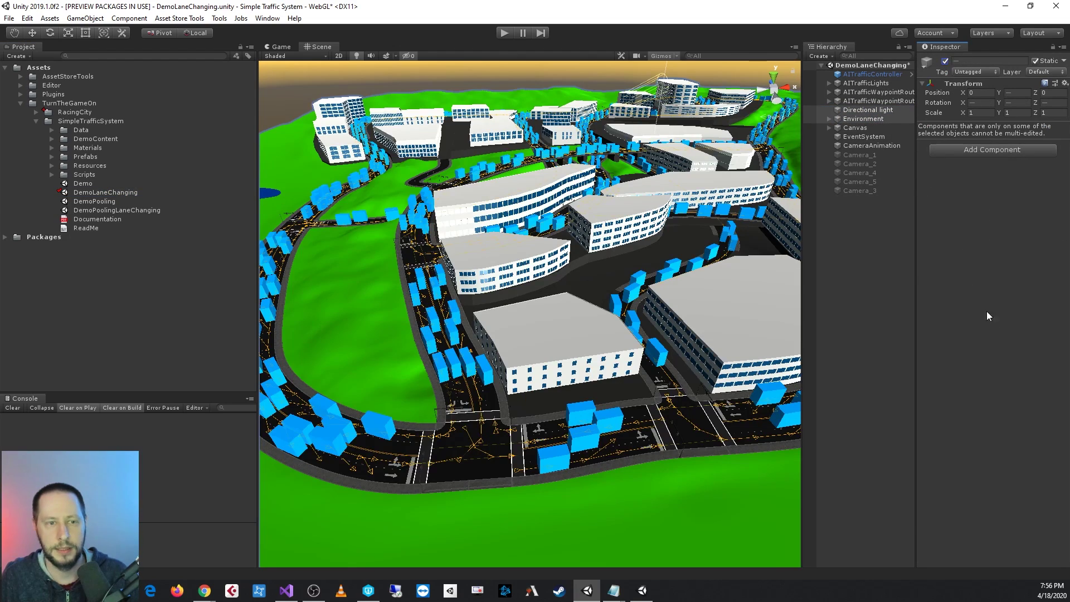
- Examine the DemoLaneChanging city layout, its traffic routes and spawn points from several angles
scroll(440, 267, "down", 3)
middle_click_drag(588, 210, 543, 267)
right_click_drag(544, 267, 504, 299)
left_click_drag(504, 299, 676, 241, "alt")
scroll(500, 262, "up", 4)
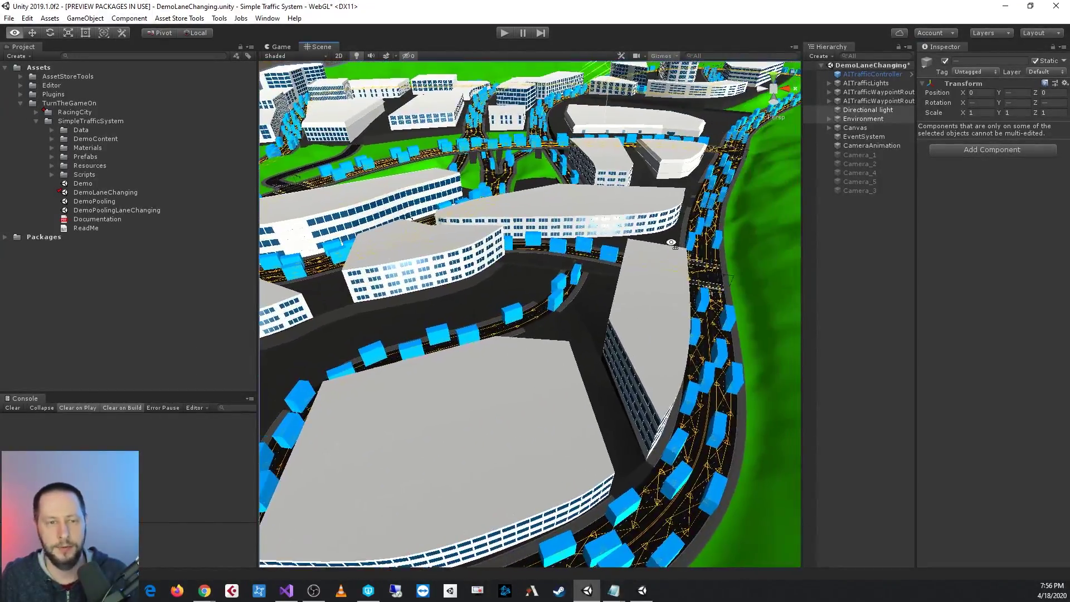
left_click_drag(741, 297, 601, 321, "alt")
scroll(667, 316, "down", 5)
left_click_drag(667, 316, 642, 341, "alt")
scroll(642, 341, "up", 3)
scroll(539, 338, "up", 2)
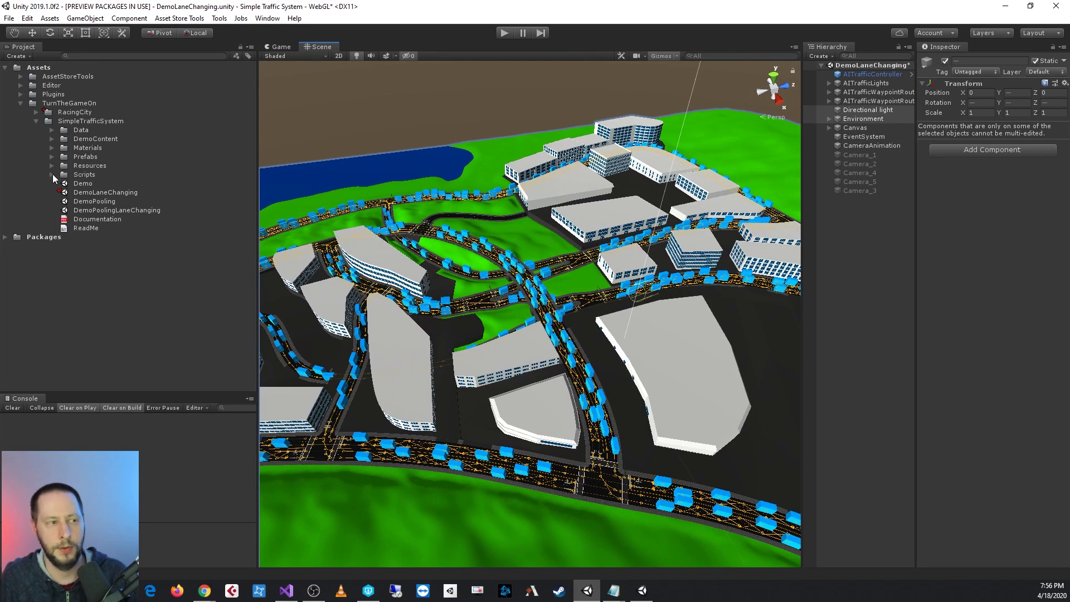
- Collapse the Textures folder and reopen the RacingCity scene, discarding the changes to DemoLaneChanging
left_click(35, 113)
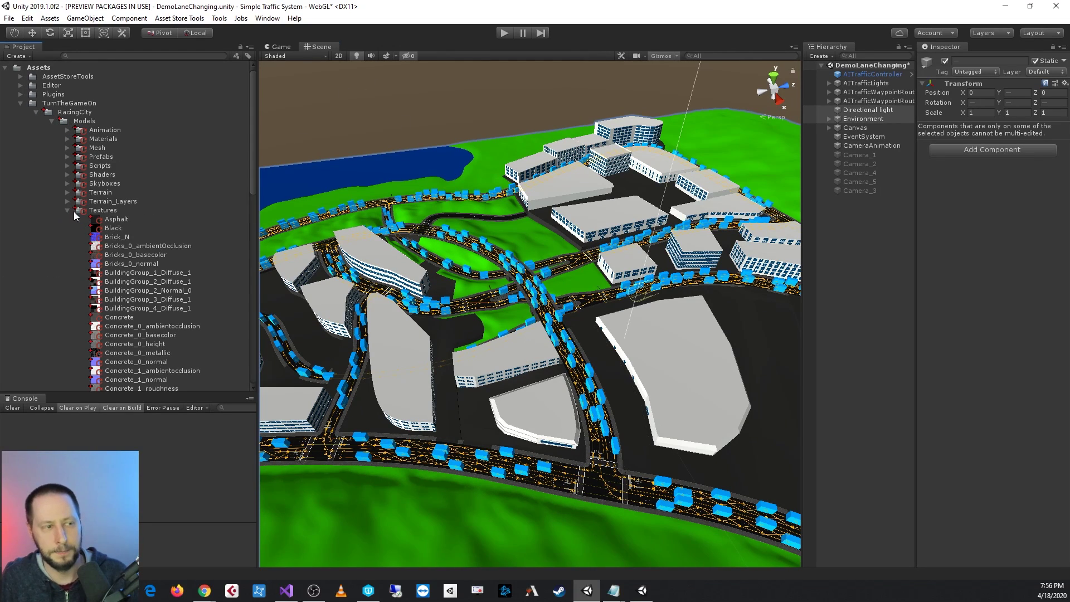
left_click(67, 211)
double_click(89, 230)
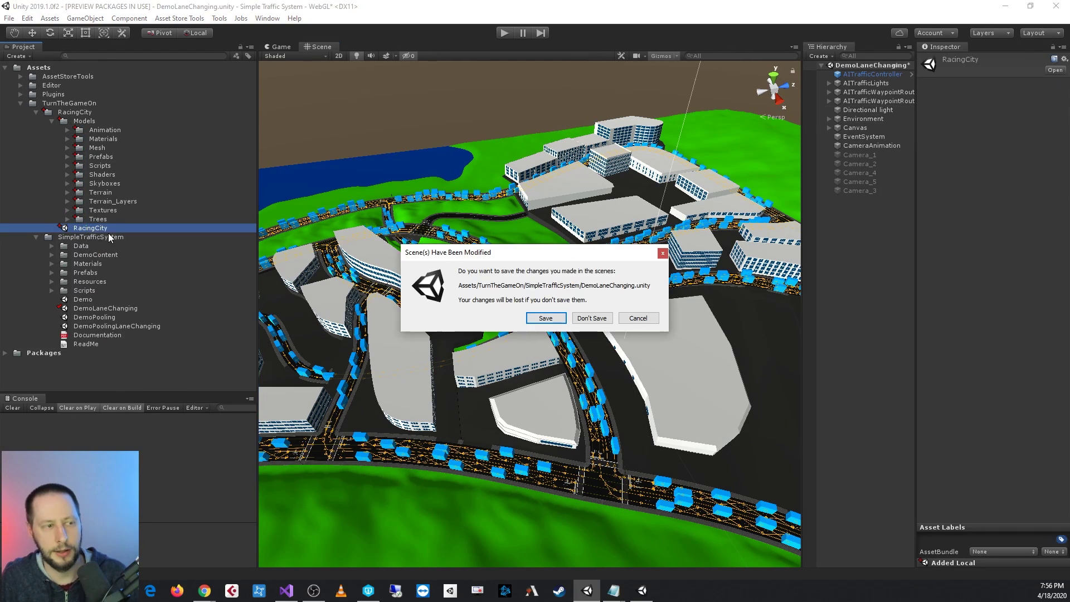
left_click(546, 318)
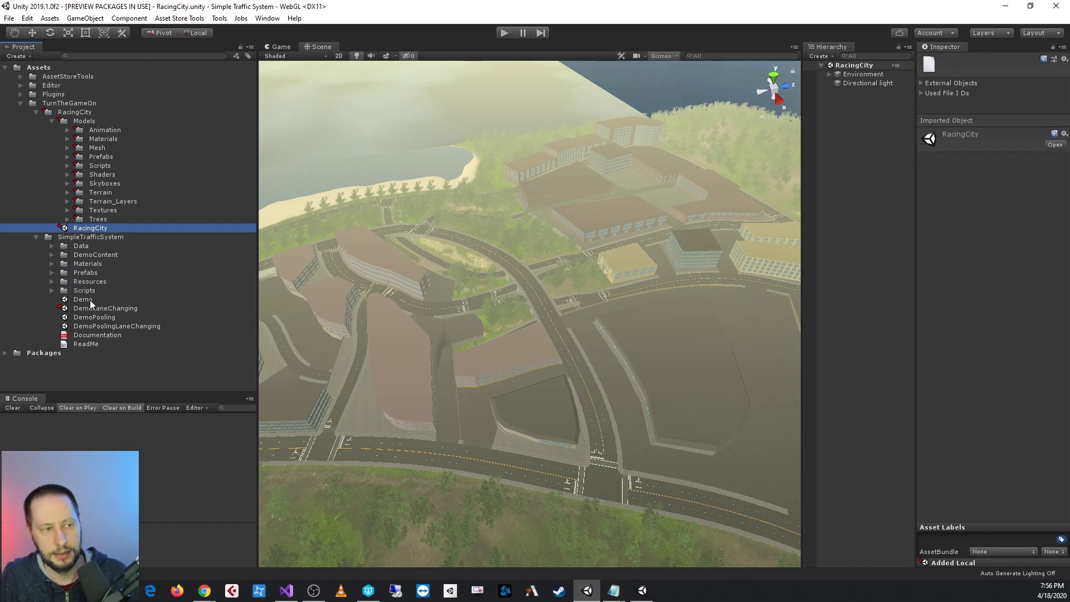
- Load DemoLaneChanging alongside RacingCity and move all its objects except Directional light and Environment into RacingCity
left_click(869, 160)
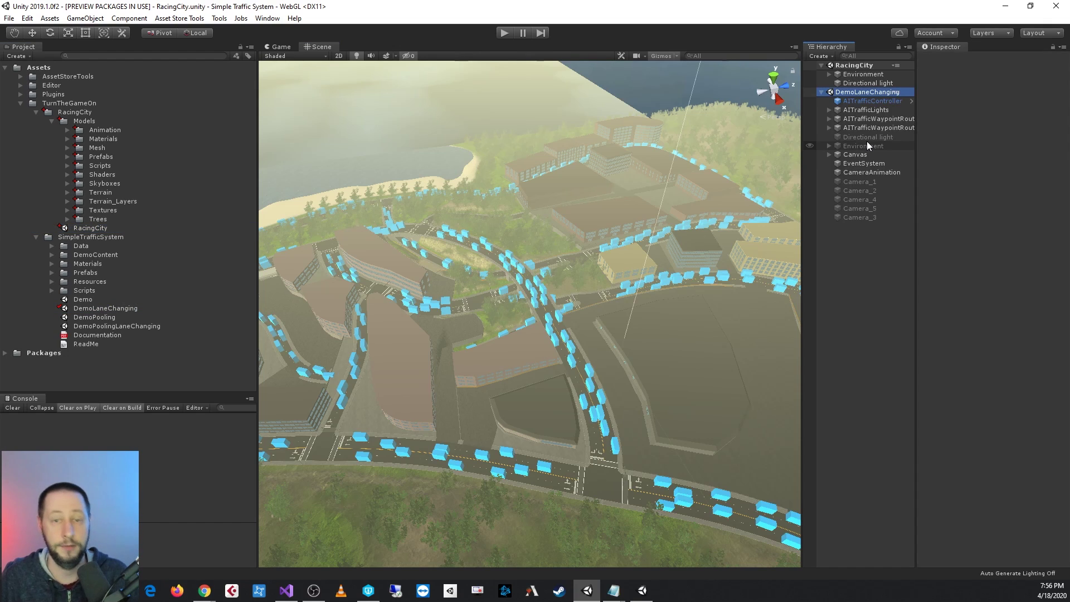
left_click(858, 217)
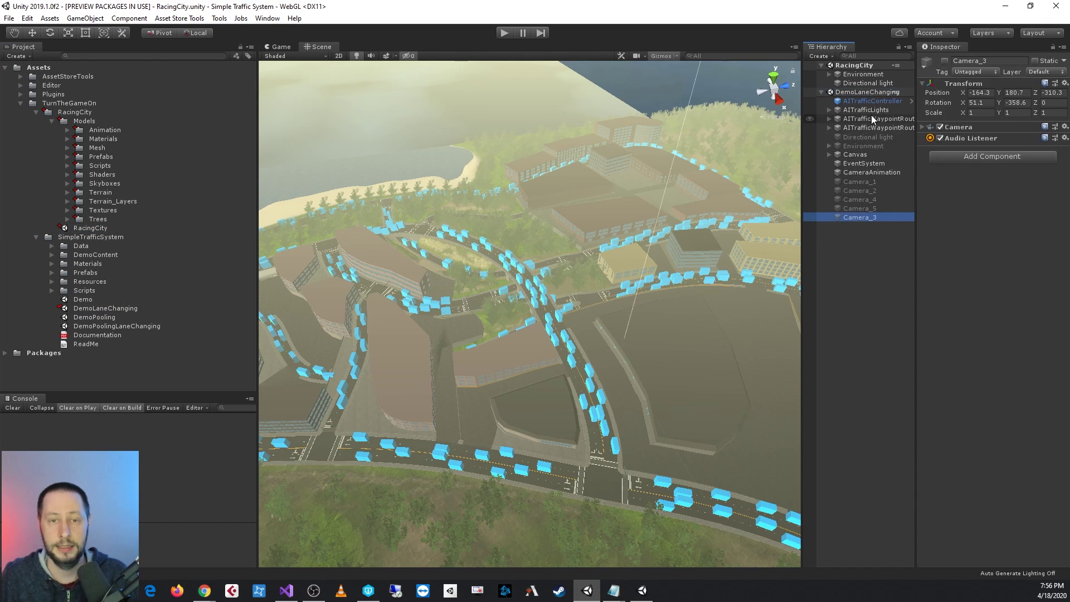
left_click(871, 101, "shift")
left_click(858, 138, "ctrl")
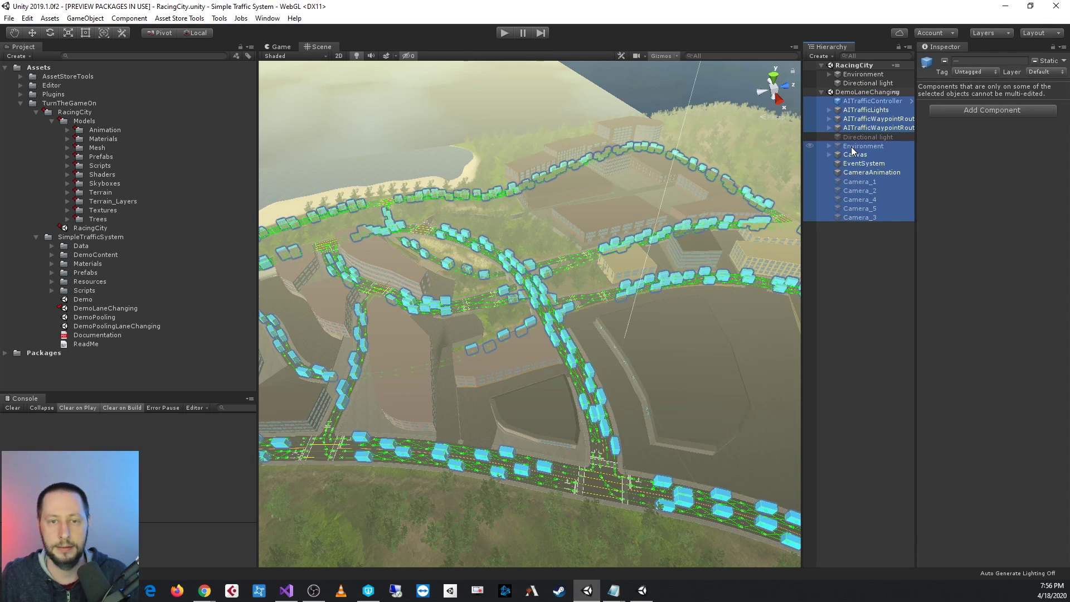
left_click(862, 146, "ctrl")
left_click_drag(868, 110, 871, 91)
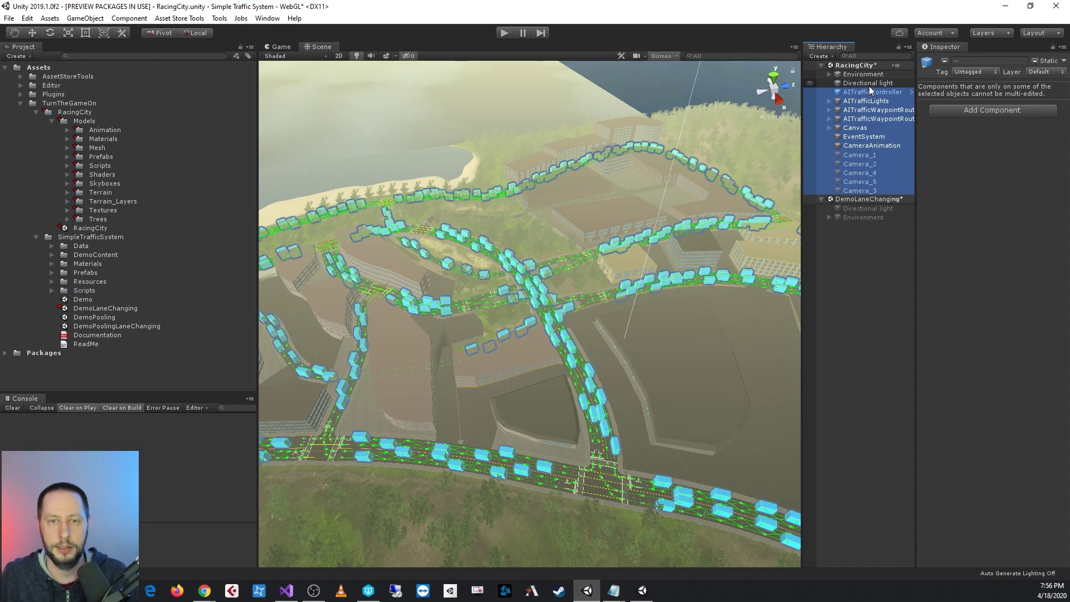
- Compare the Directional light and Environment objects of both scenes, and remove the DemoLaneChanging scene from the hierarchy
left_click(878, 199)
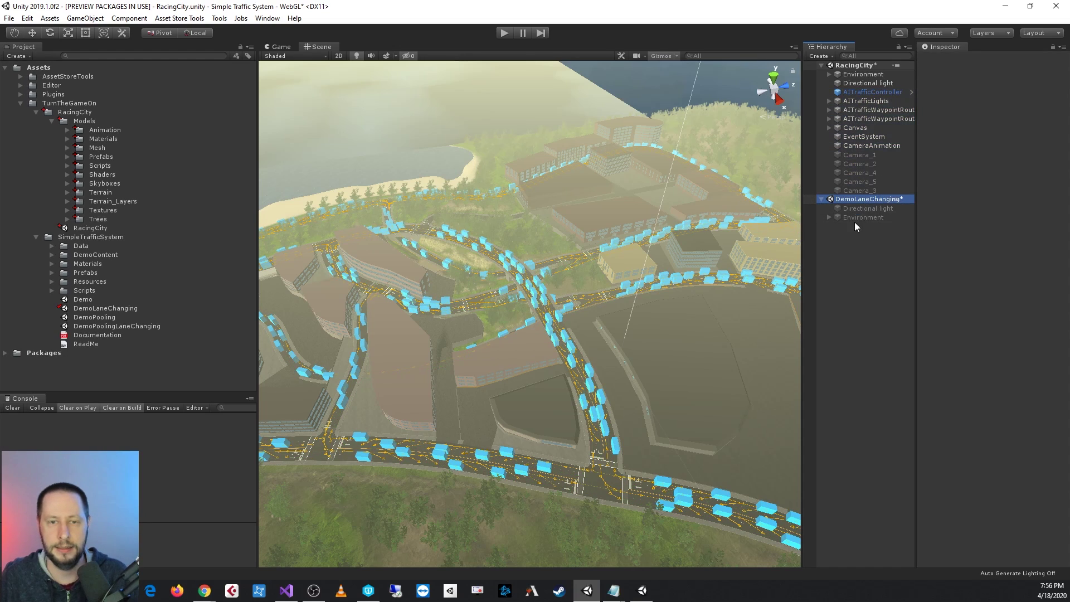
left_click(862, 209)
left_click(858, 217)
left_click(862, 83)
left_click(863, 74)
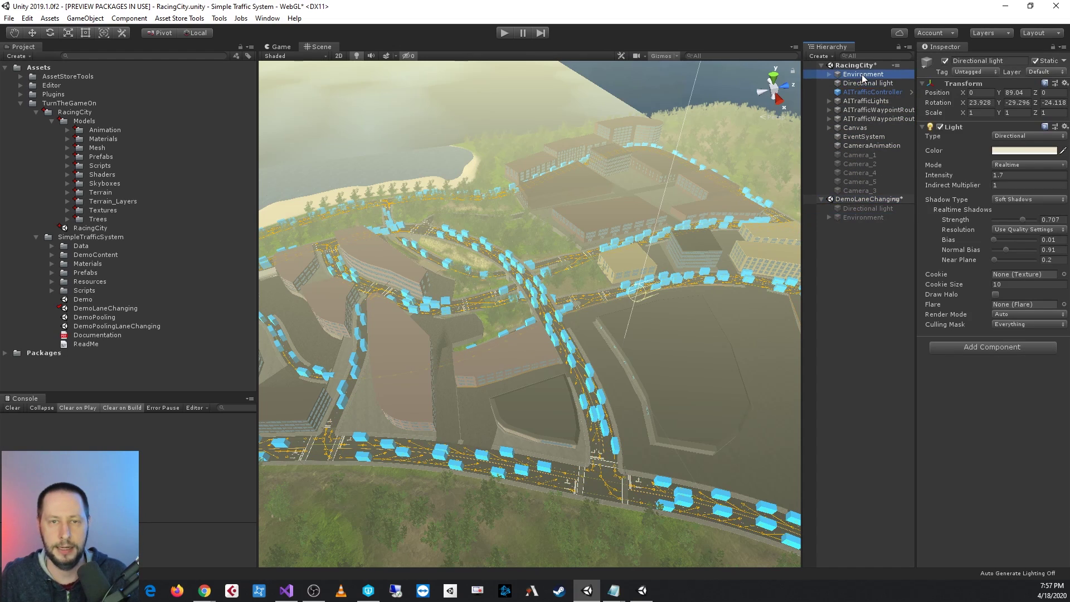
left_click(855, 199)
right_click(856, 199)
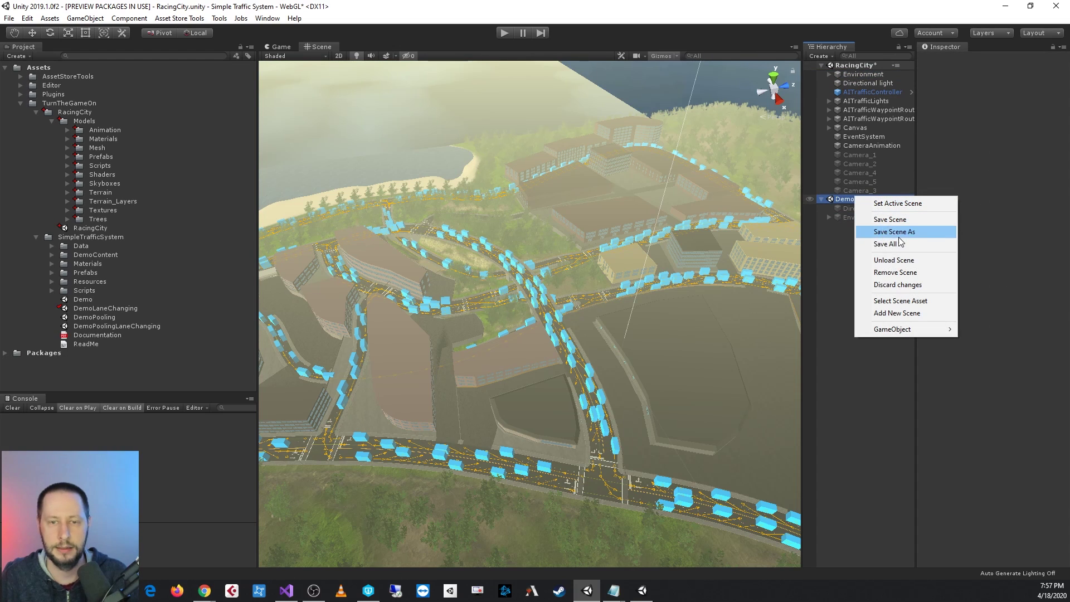
left_click(907, 276)
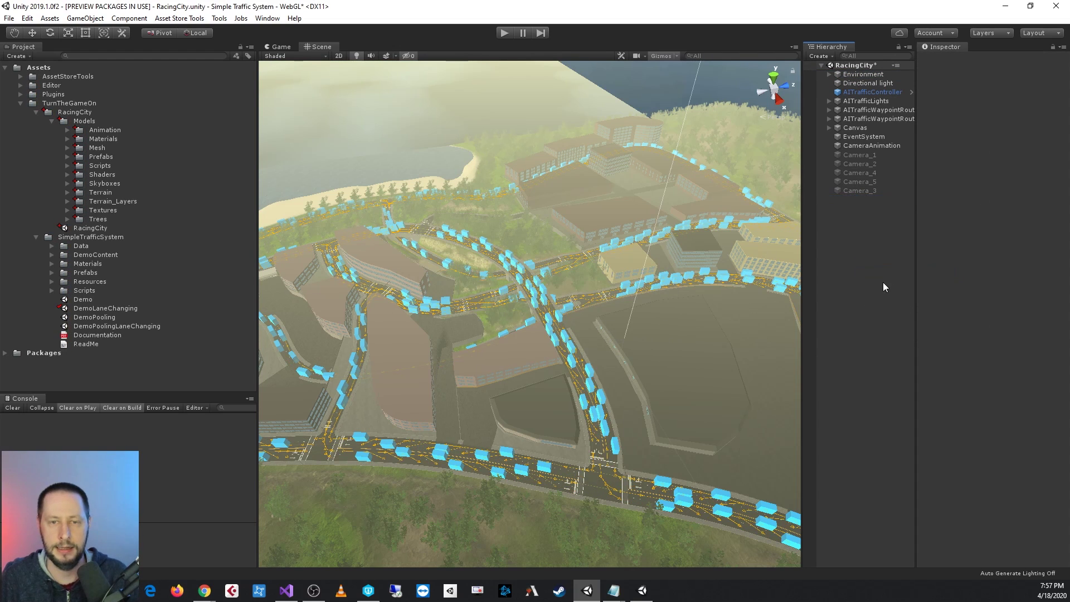
- Play the combined RacingCity scene, view the traffic through Camera 1, 2, 3 and 4, and stop playback
left_click(505, 33)
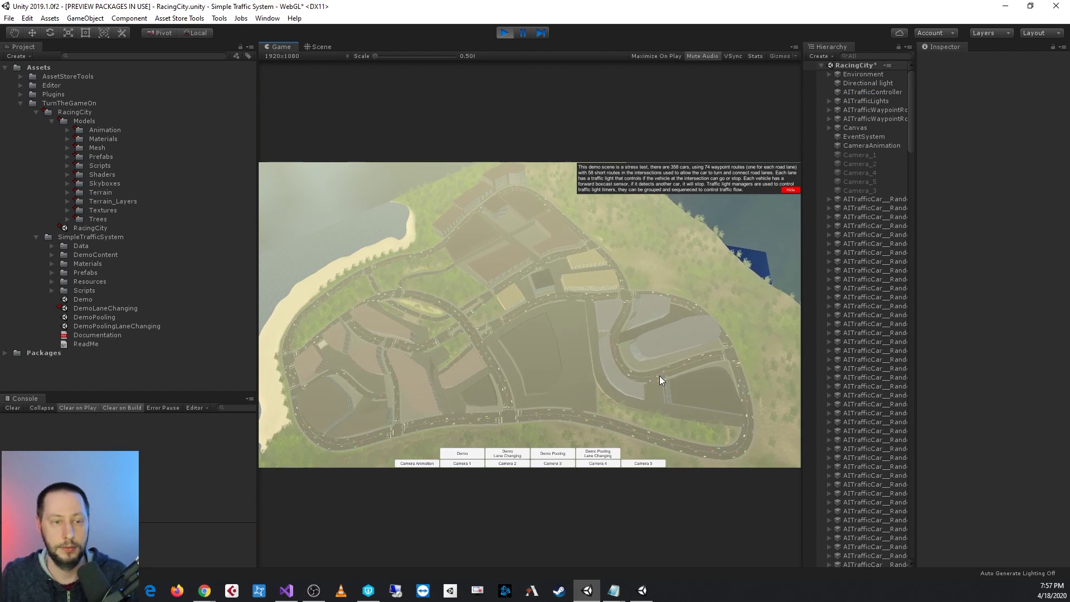
left_click(459, 463)
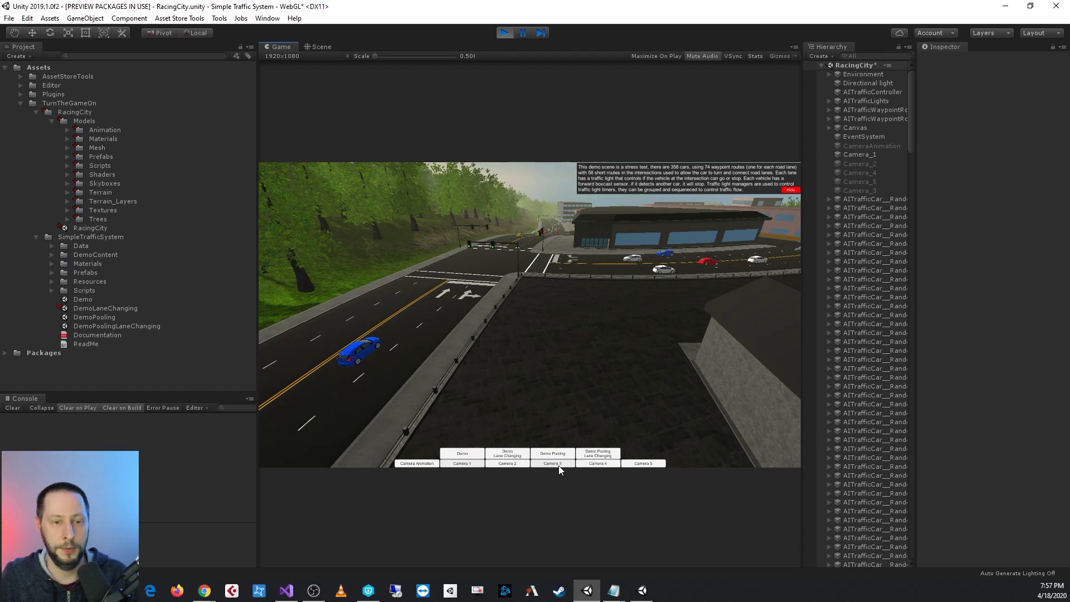
left_click(505, 463)
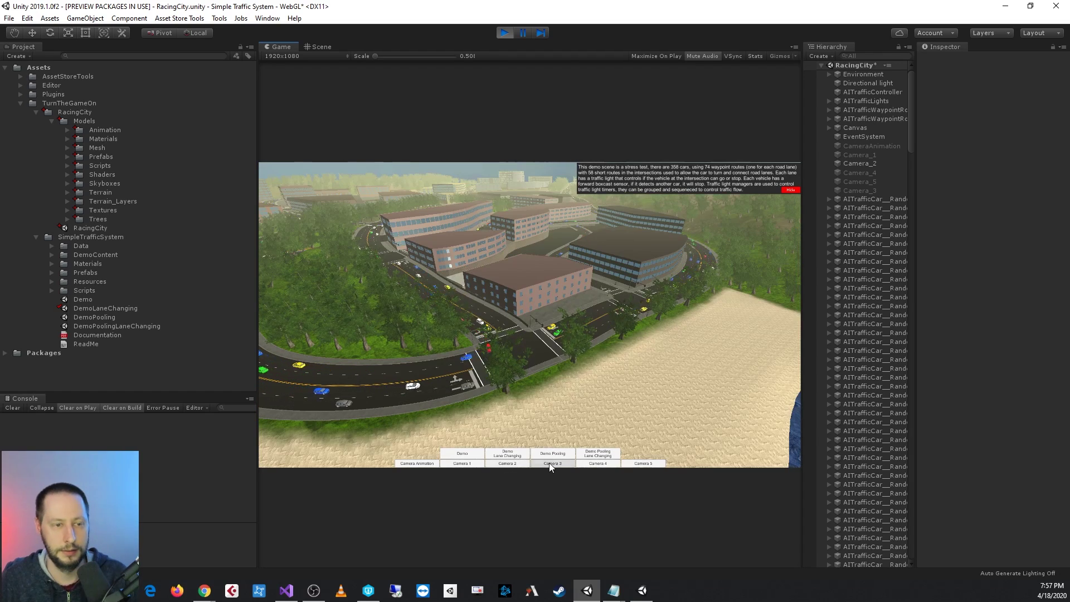
left_click(551, 463)
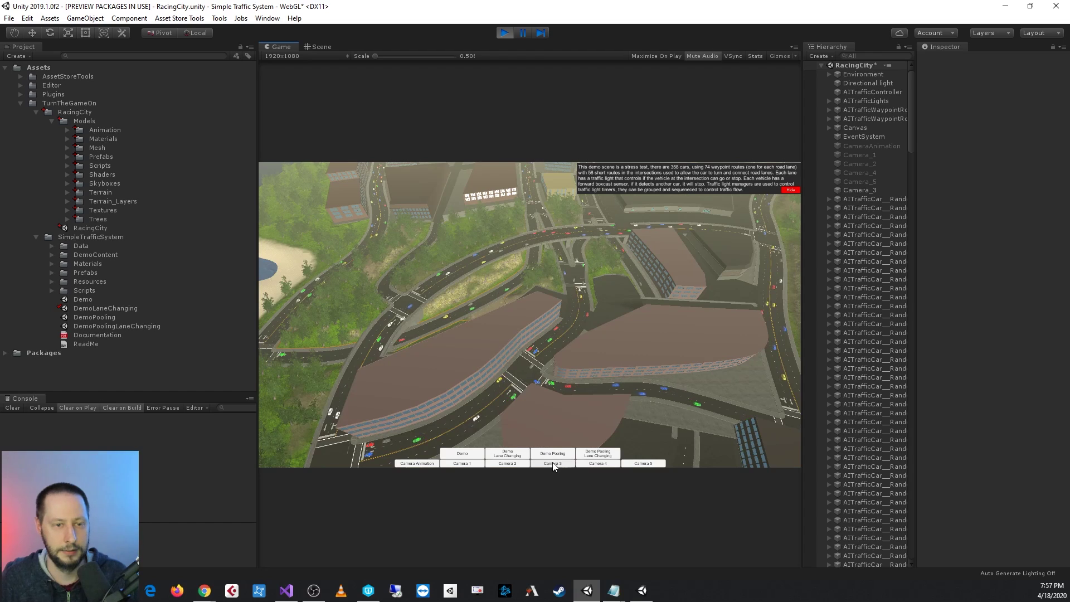
left_click(594, 466)
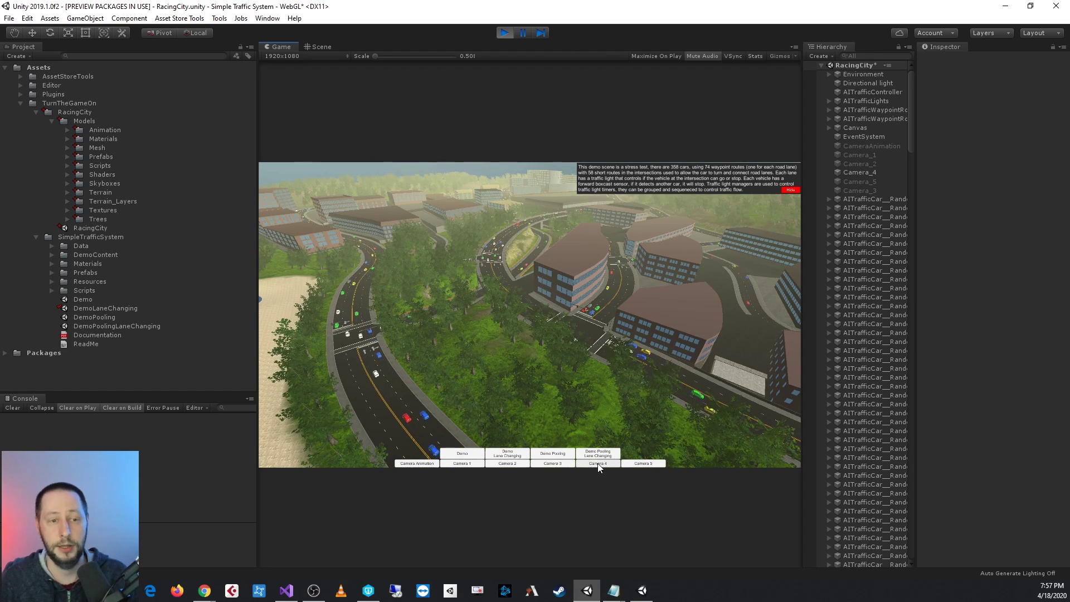
left_click(504, 32)
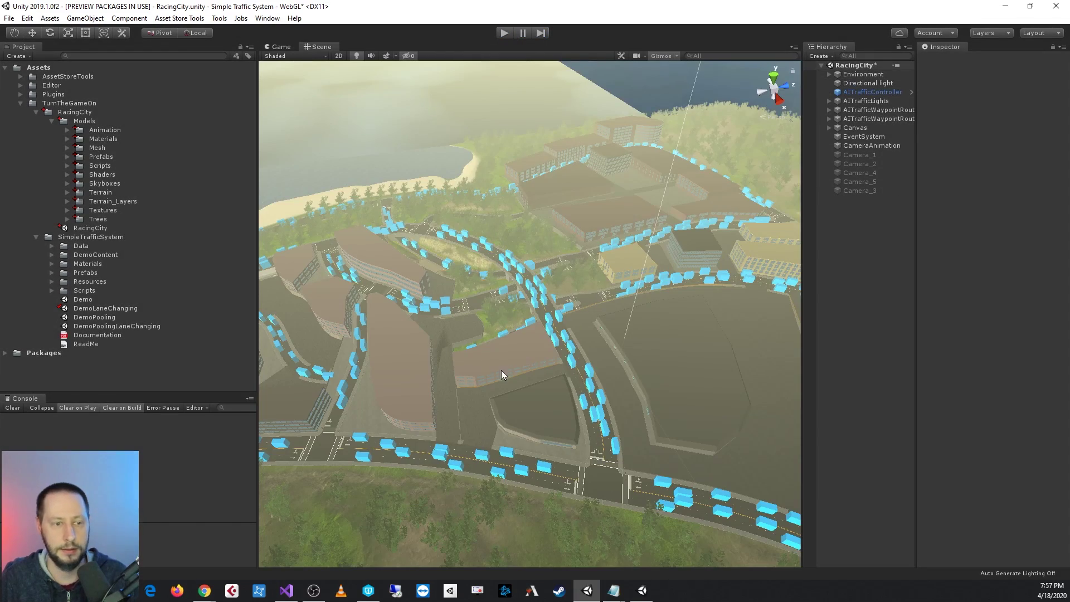
- Select the Garage Building and examine its front with the garage door, entry door and window up close
scroll(507, 365, "down", 3)
middle_click_drag(507, 362, 558, 409)
scroll(580, 425, "up", 5)
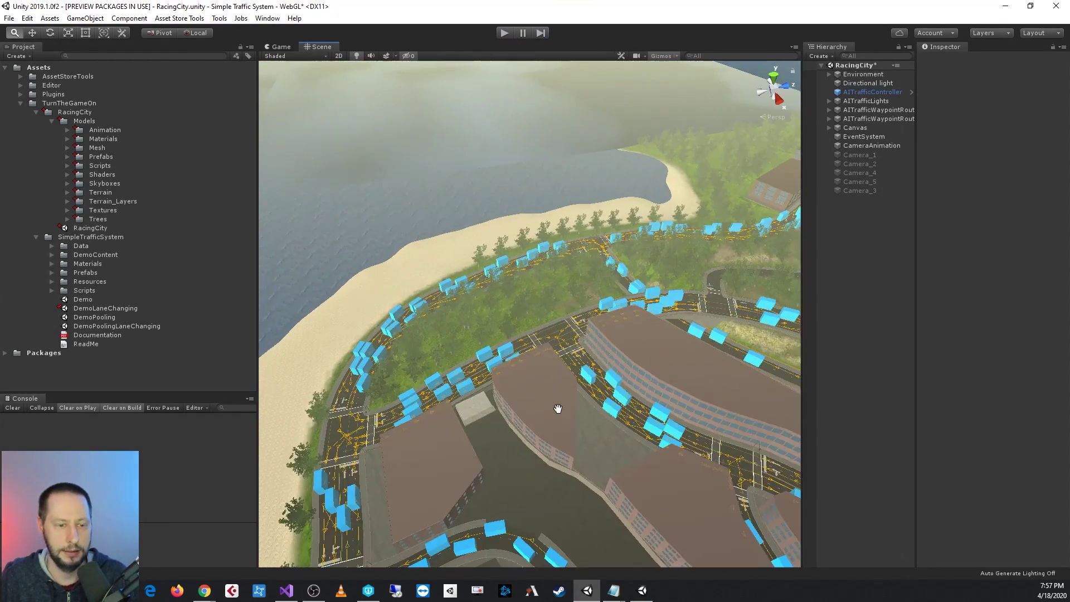
left_click(473, 403)
scroll(572, 409, "up", 10)
right_click_drag(597, 392, 530, 272)
scroll(550, 286, "up", 2)
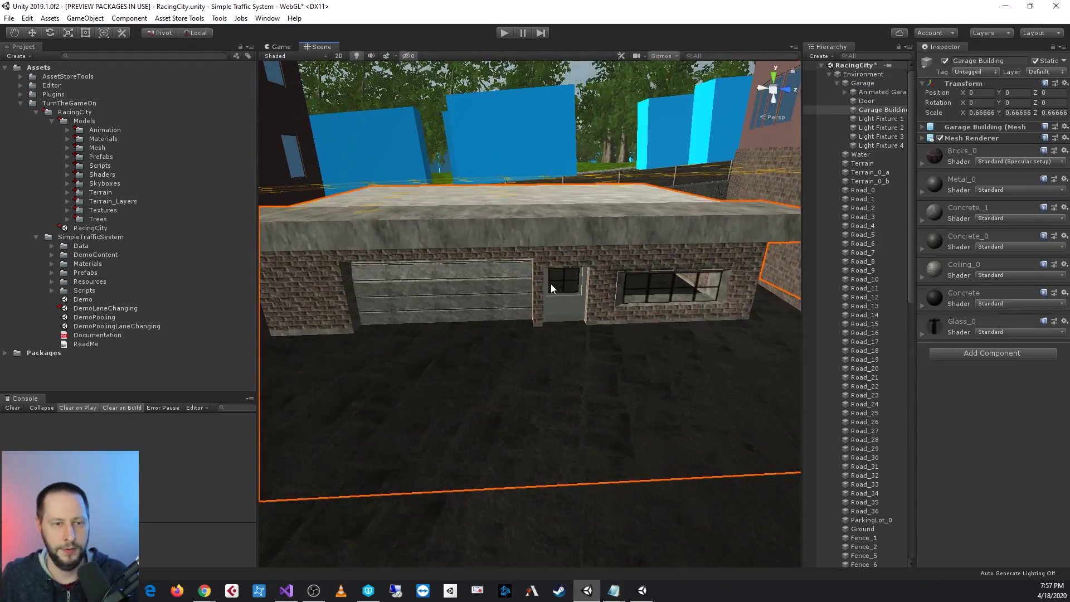
right_click_drag(594, 344, 547, 282)
middle_click_drag(623, 450, 552, 372)
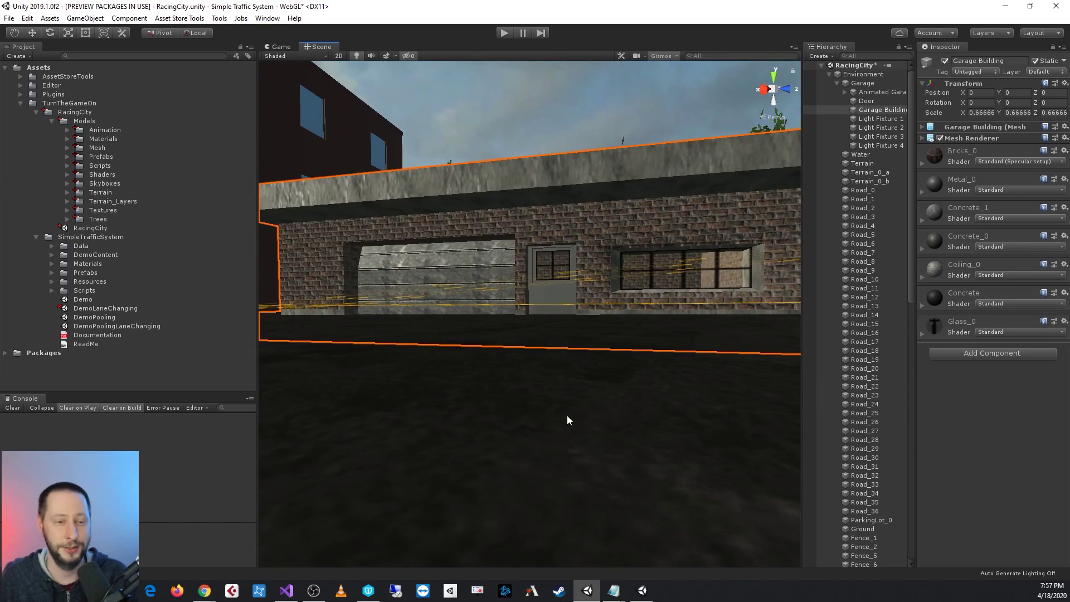
middle_click_drag(567, 416, 563, 468)
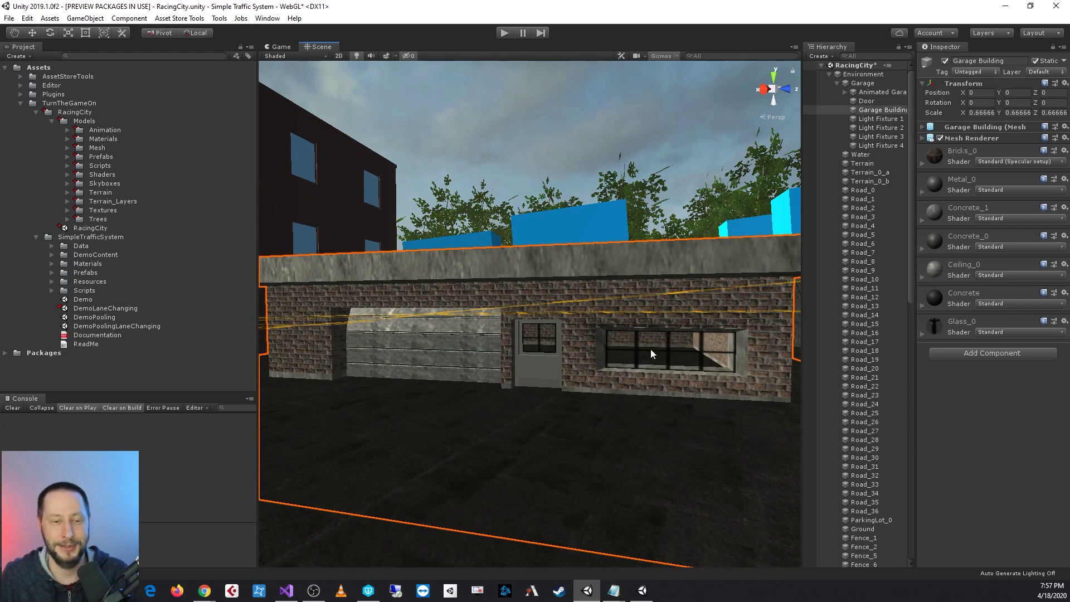
- Examine the whole Garage Building from a raised viewpoint, taking in its roof, front and the surrounding lot
left_click_drag(656, 338, 626, 342, "alt")
middle_click_drag(625, 342, 426, 443)
scroll(426, 443, "up", 2)
middle_click_drag(483, 494, 516, 347)
right_click_drag(516, 347, 542, 426)
middle_click_drag(541, 426, 411, 418)
right_click_drag(608, 390, 529, 394)
right_click_drag(614, 389, 590, 393)
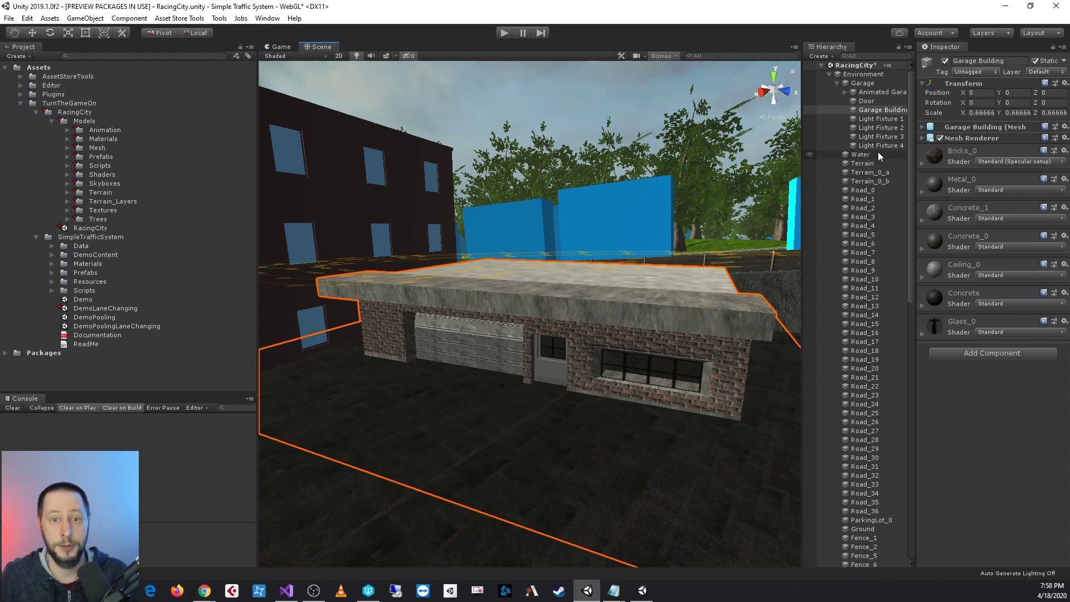
- Inspect the Animated Garage Door during playback with the Game view docked beneath the Scene view, and regroup both views after stopping
left_click_drag(277, 47, 531, 446)
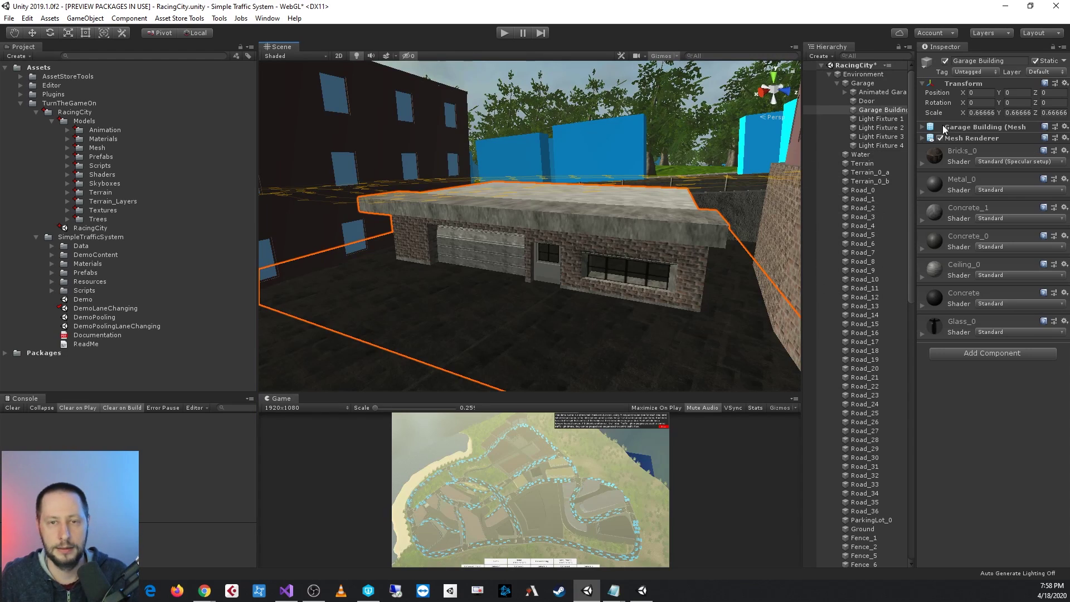
left_click(501, 34)
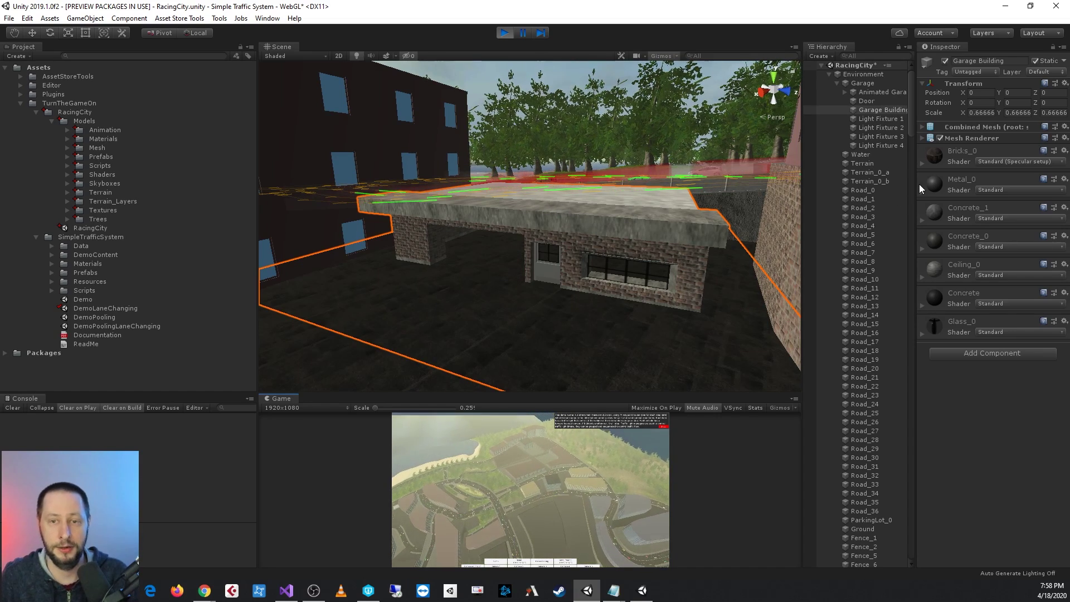
left_click(874, 94)
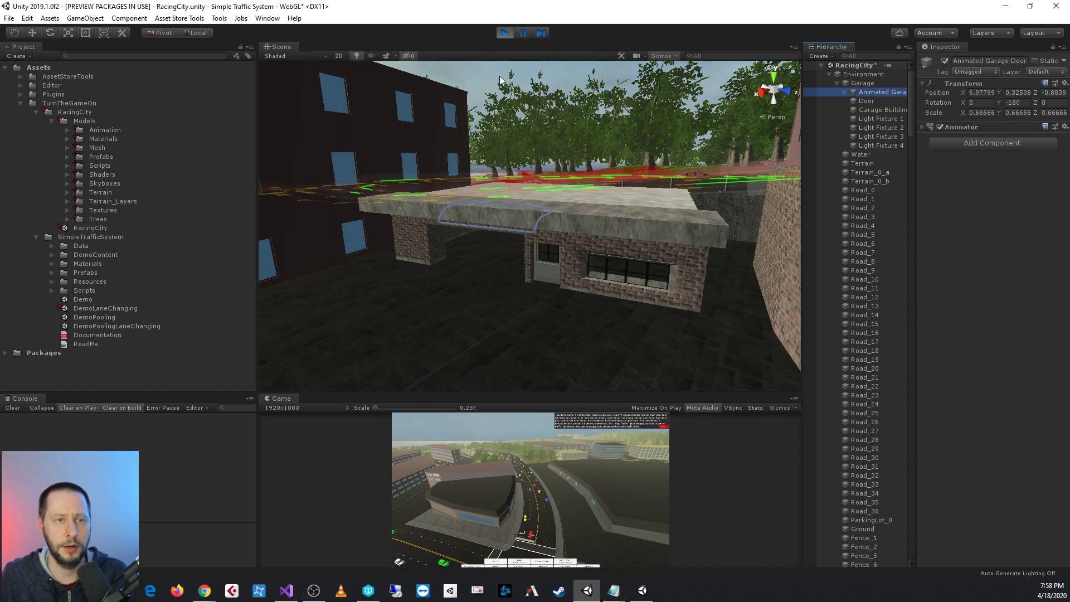
left_click(504, 34)
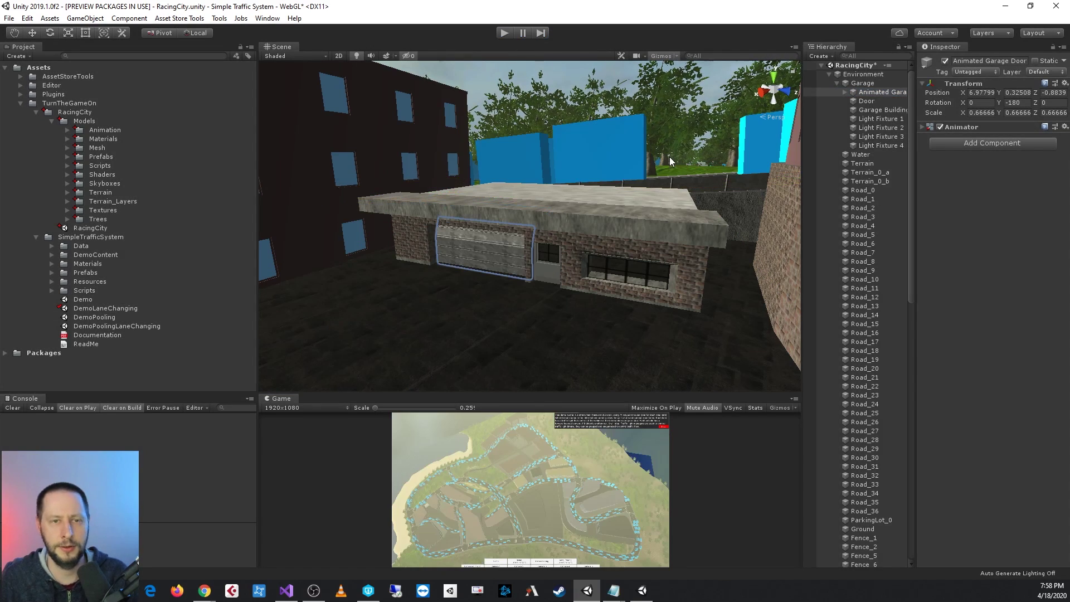
left_click_drag(282, 398, 357, 55)
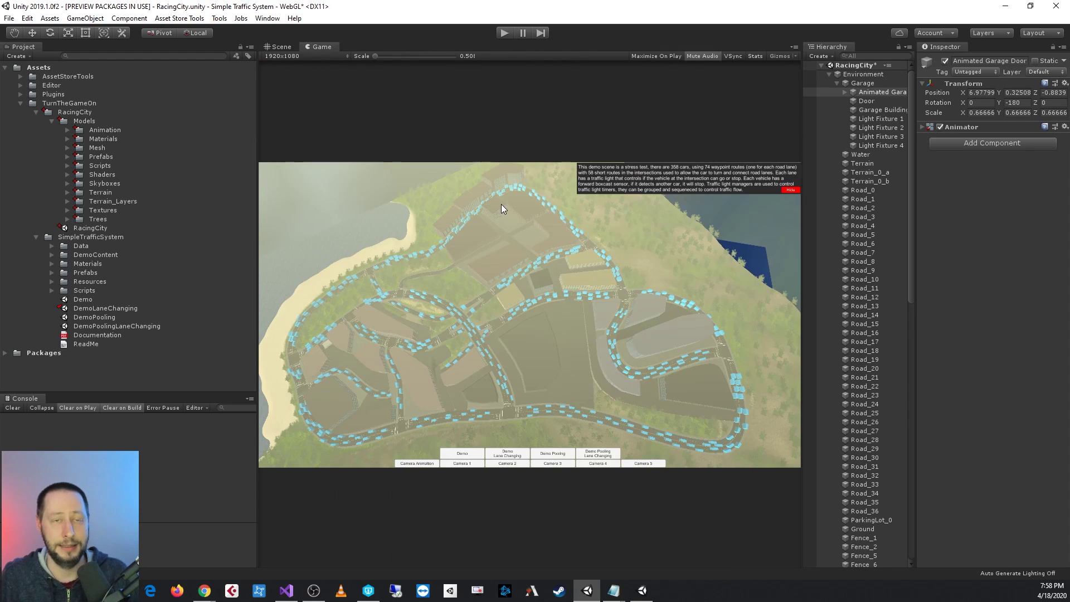